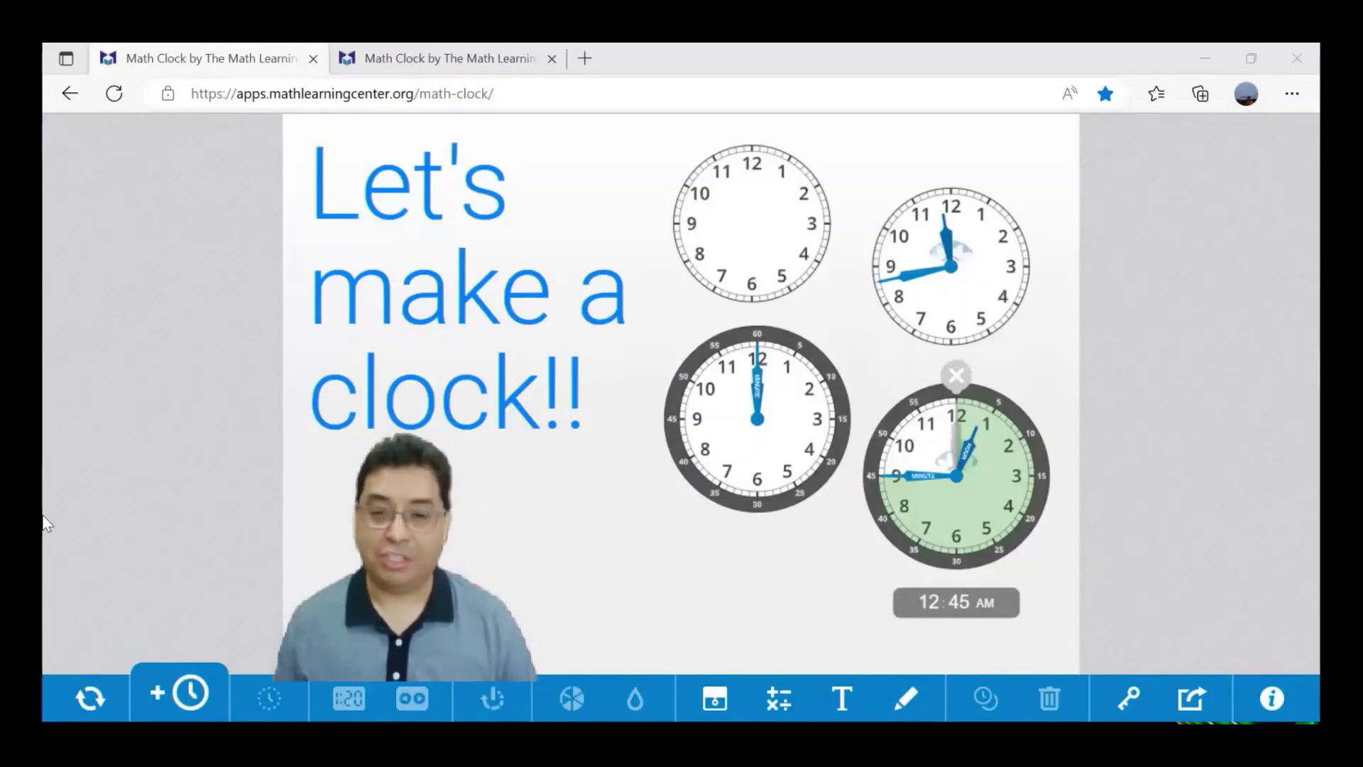
Step: Switch to the blank Math Clock workspace and add a clock with geared hands
key("ctrl+Tab")
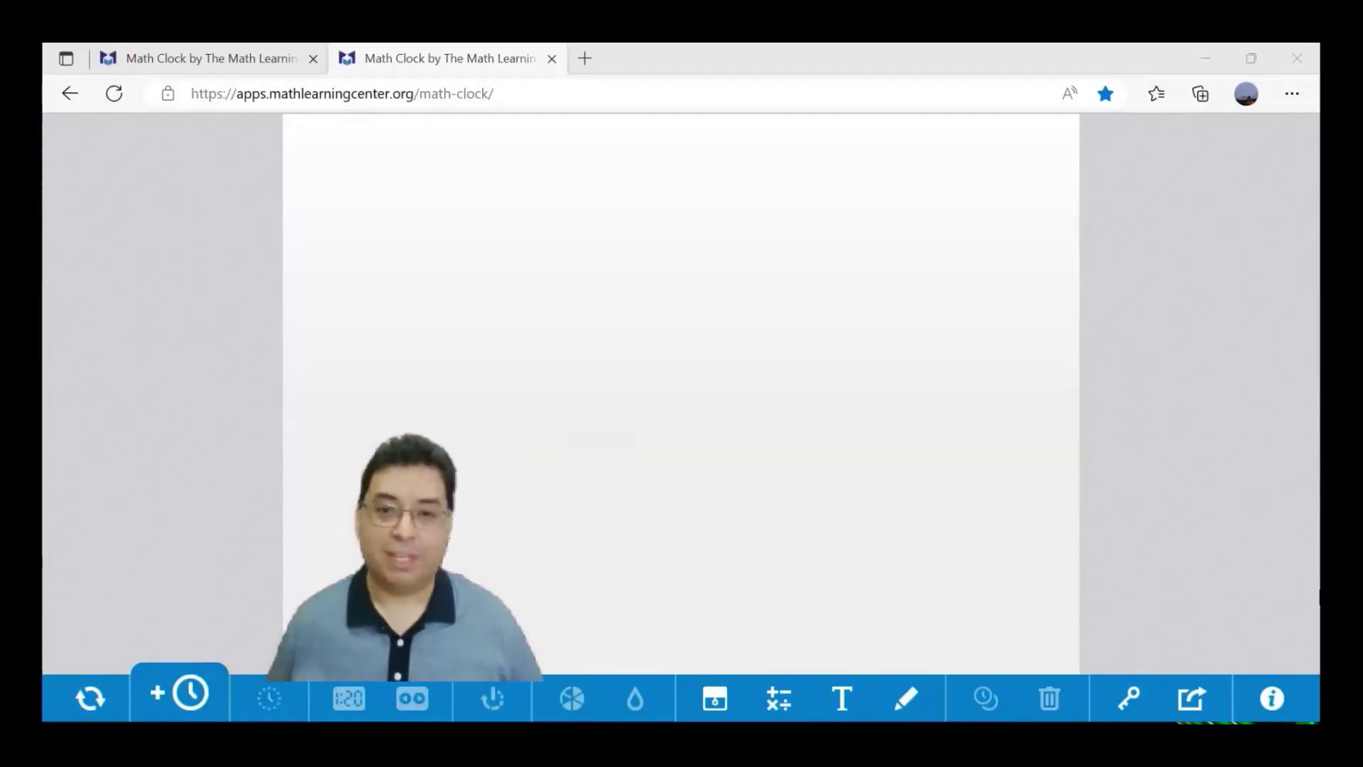
left_click(183, 705)
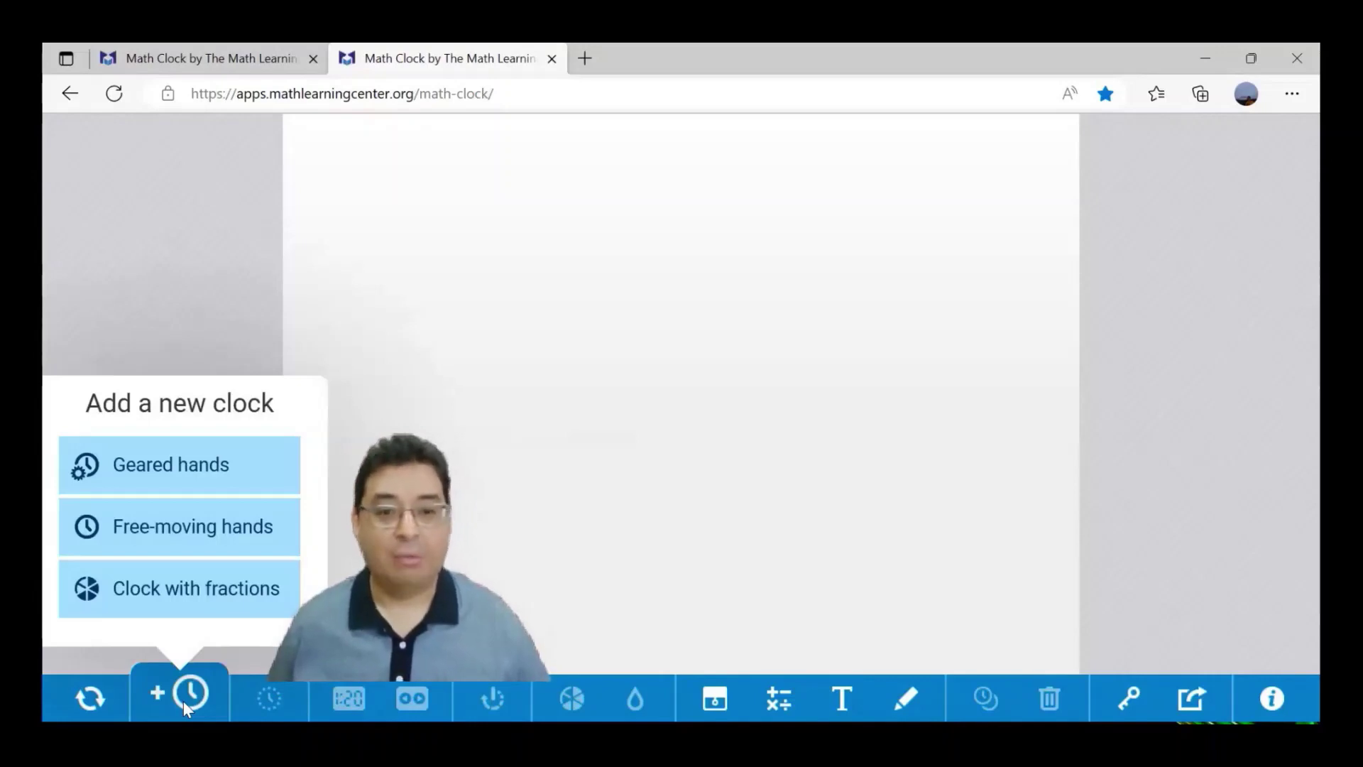
left_click(144, 489)
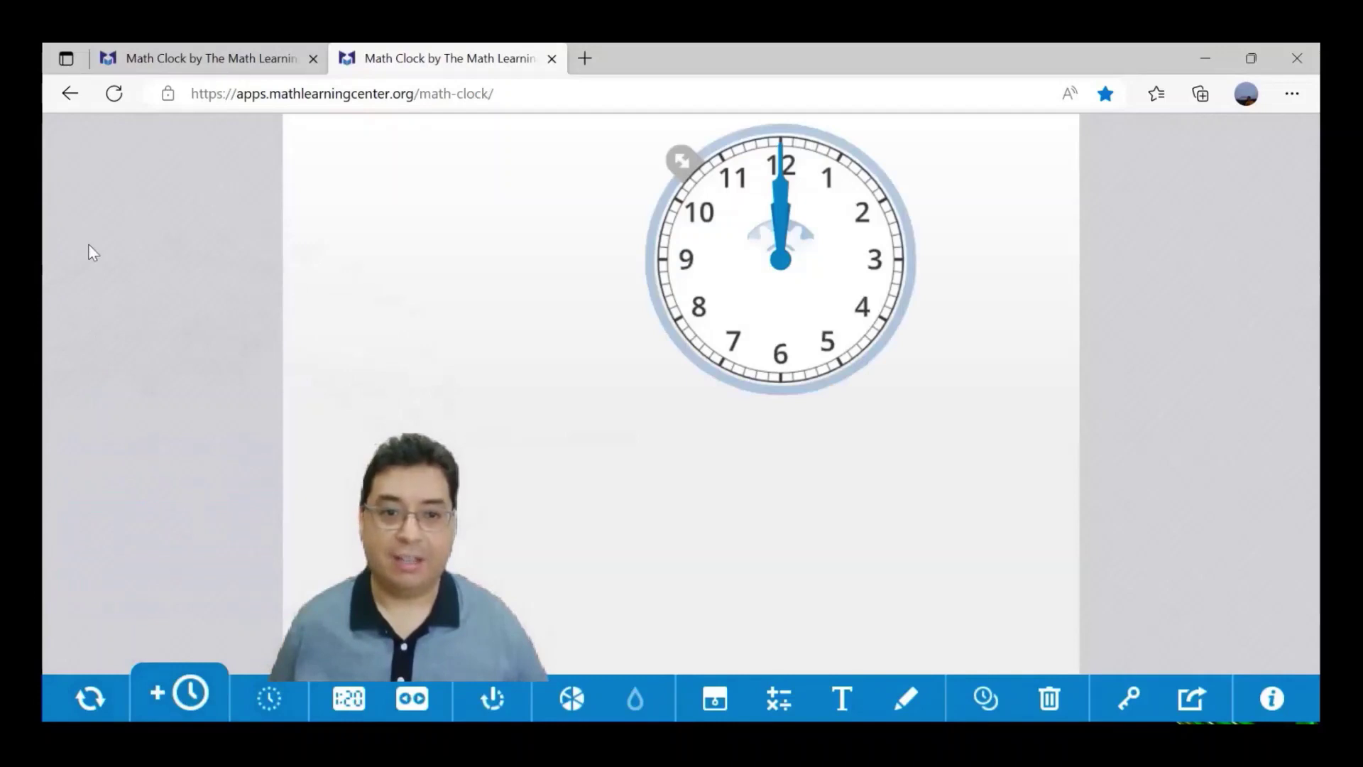
Step: Enlarge the clock and place it in the right half of the canvas
left_click_drag(739, 295, 796, 311)
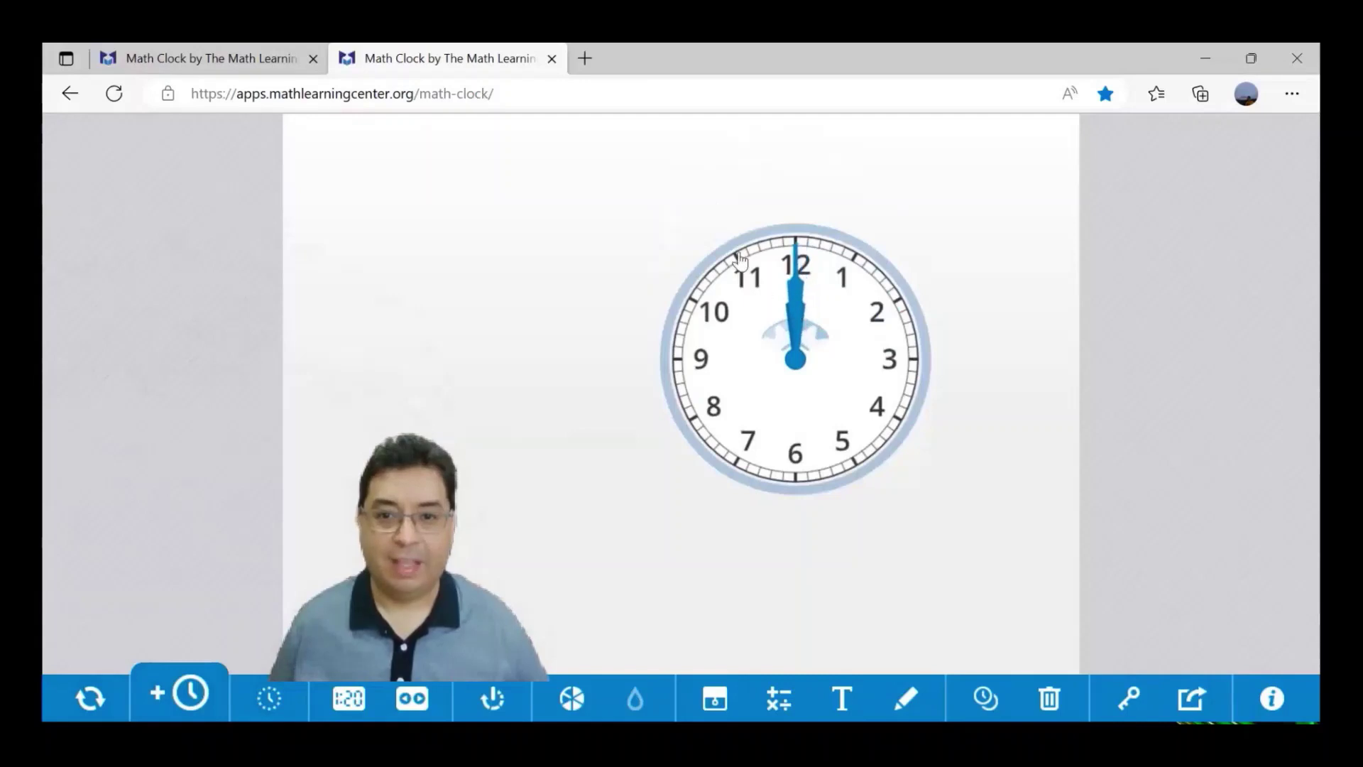
mouse_move(694, 263)
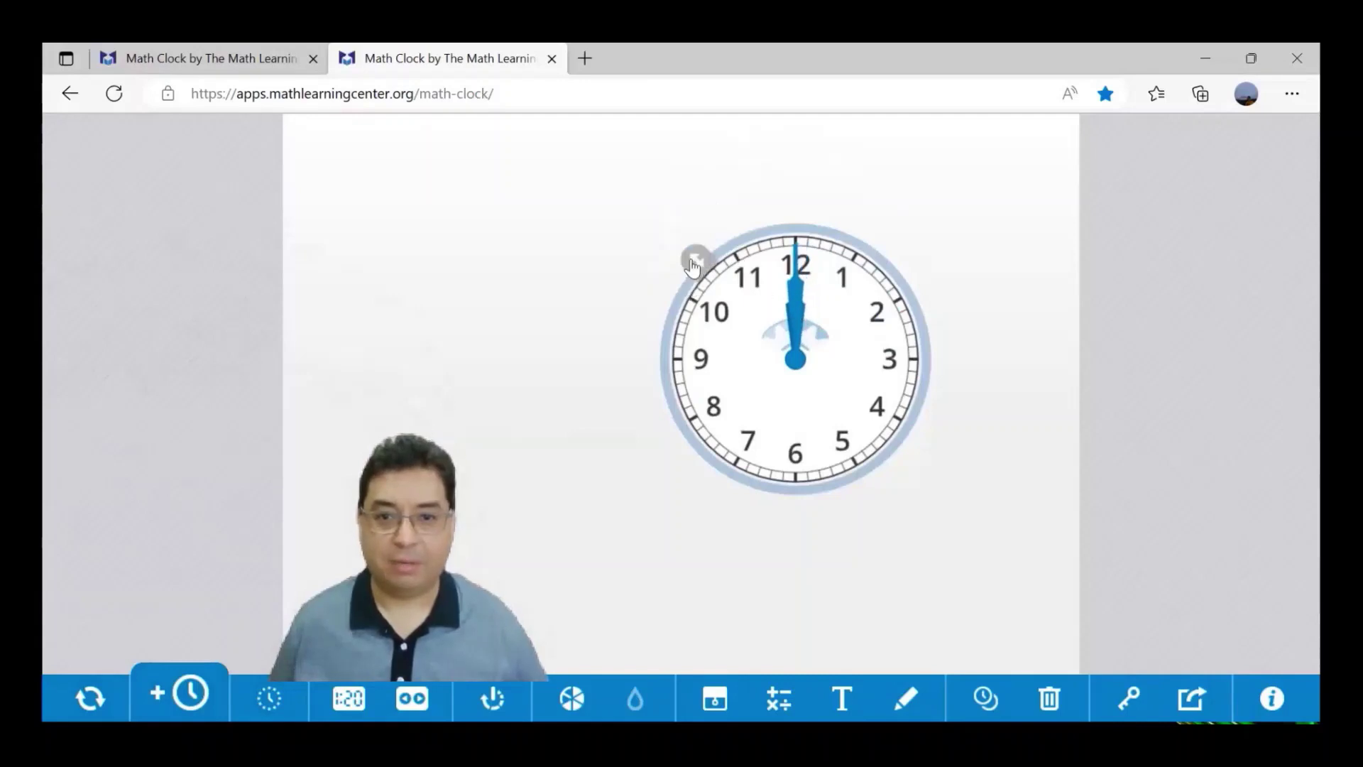
left_click_drag(694, 267, 658, 252)
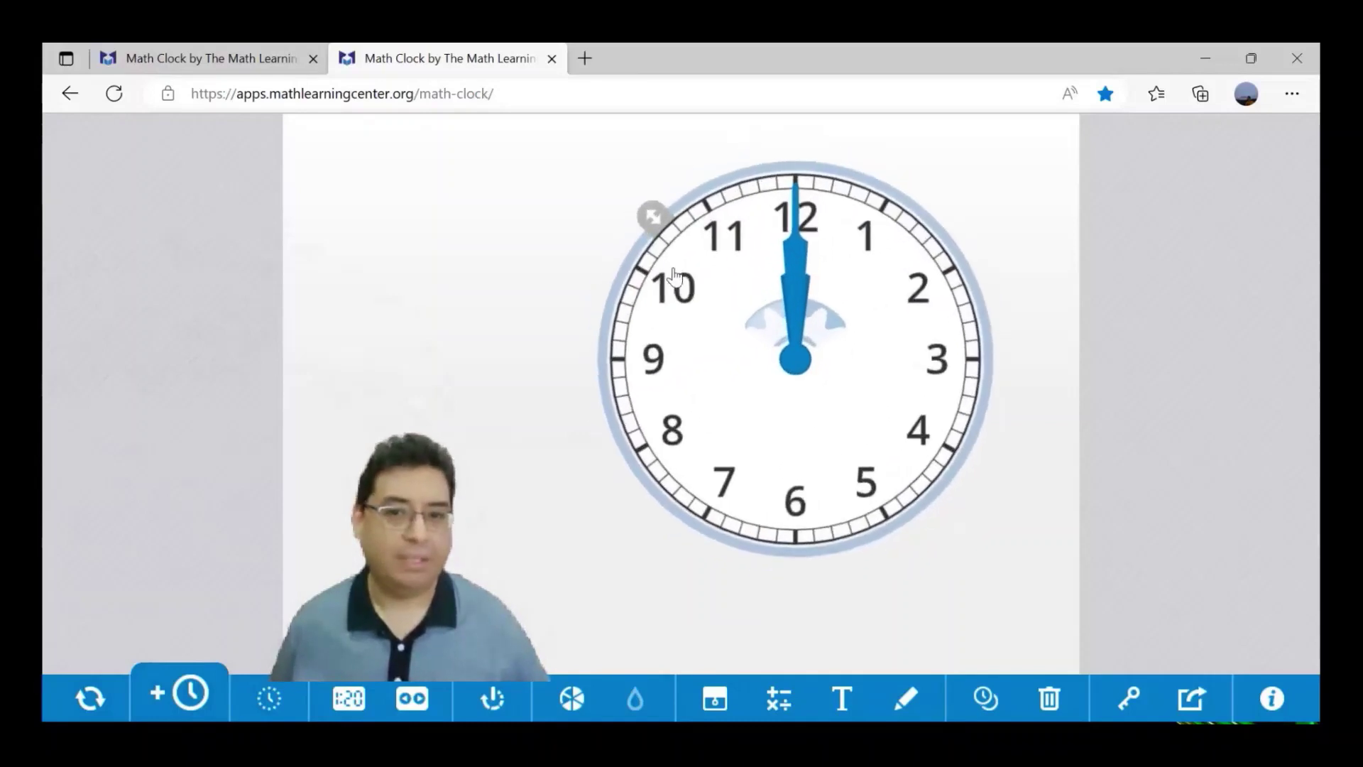
left_click_drag(737, 355, 755, 369)
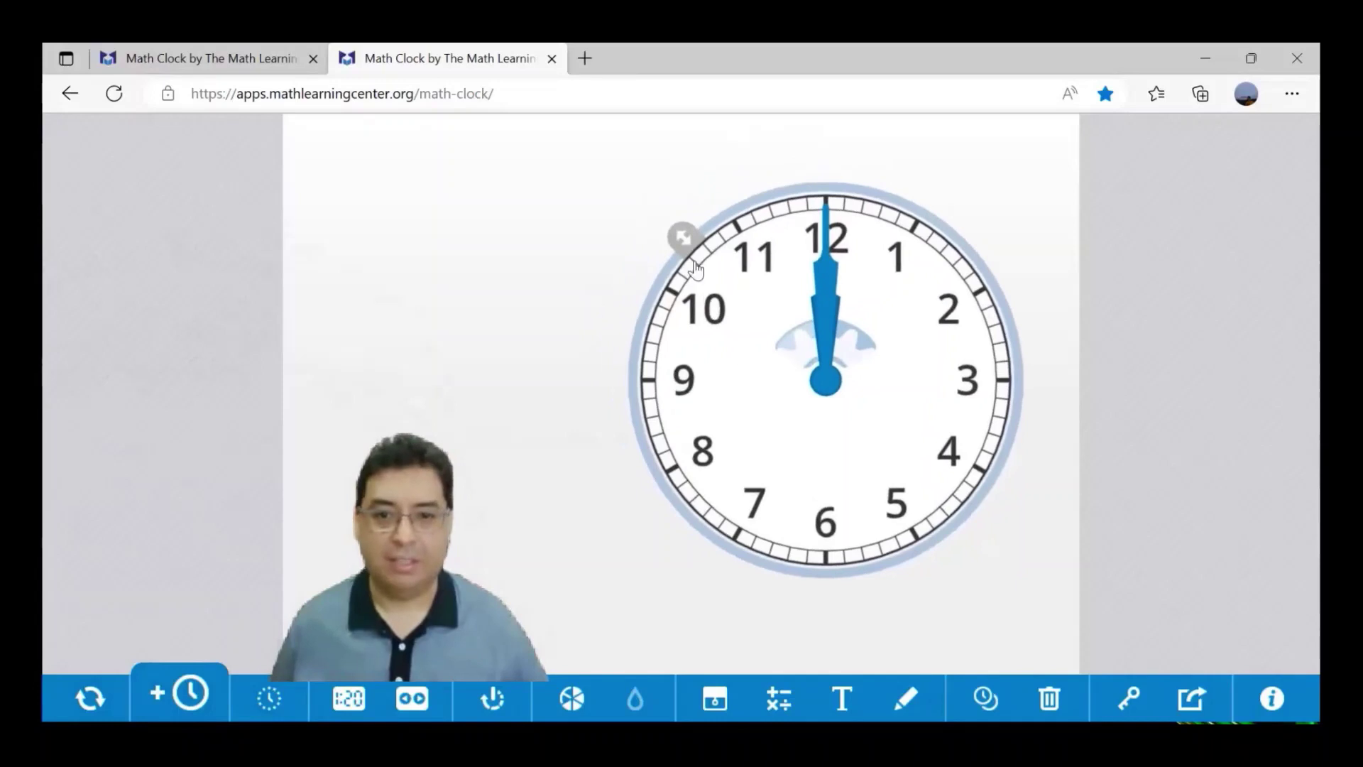
Step: Turn on the hand labels and move the minute hand to the 3 to show 12:15
left_click(267, 705)
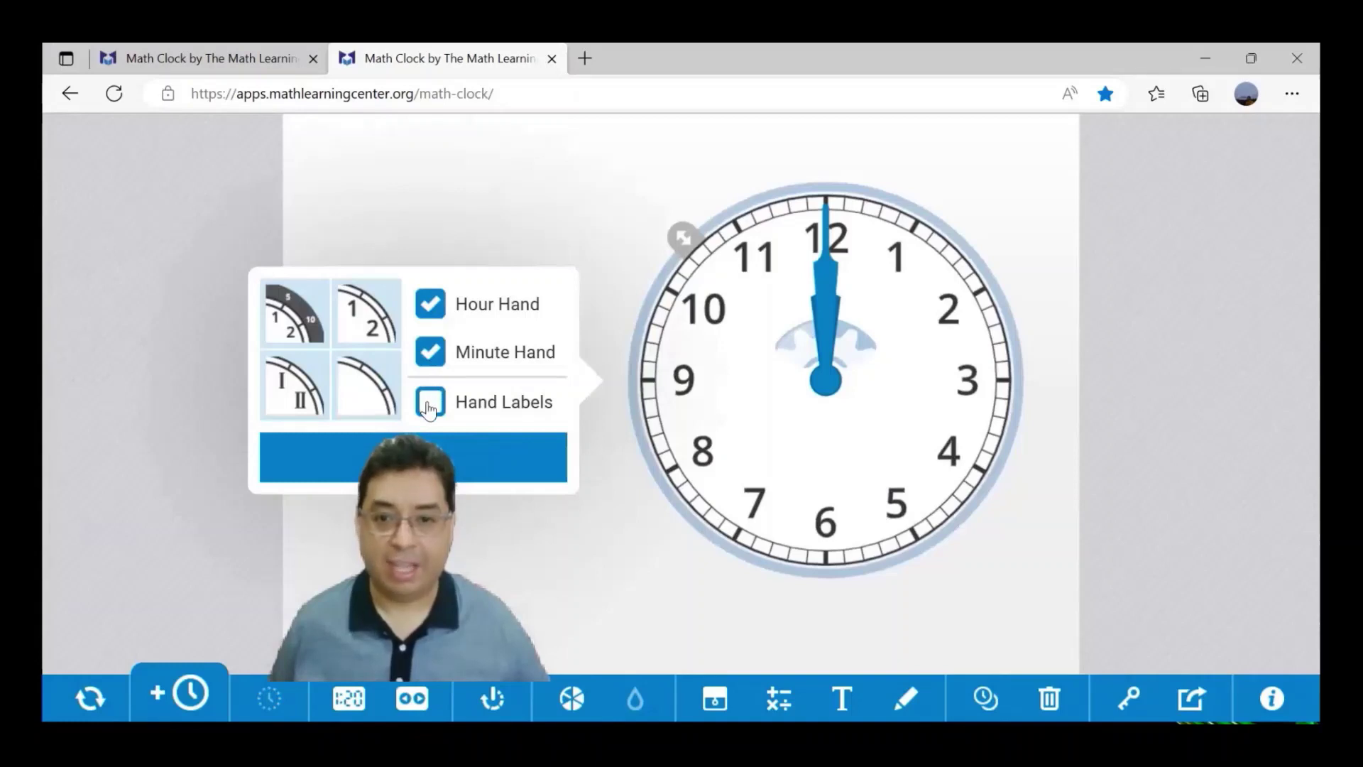
left_click(429, 406)
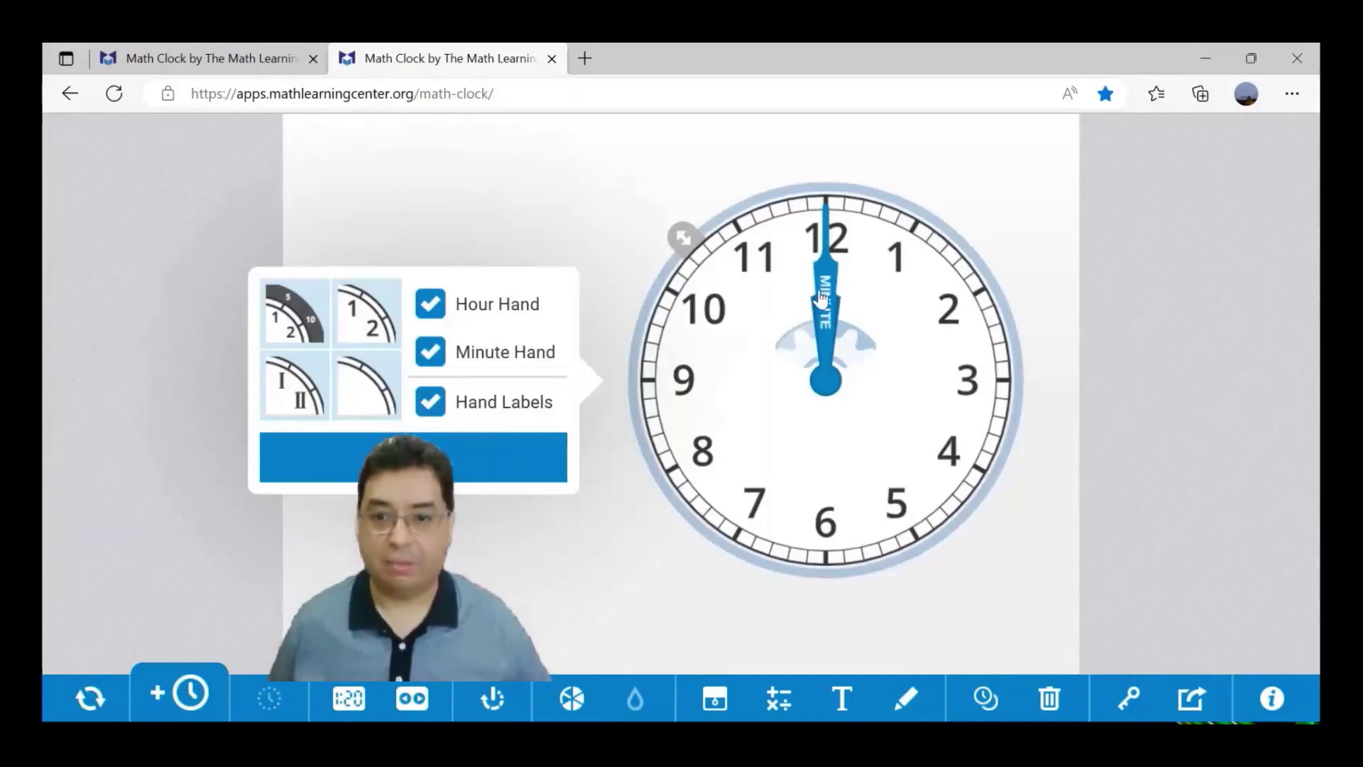
left_click_drag(820, 298, 926, 383)
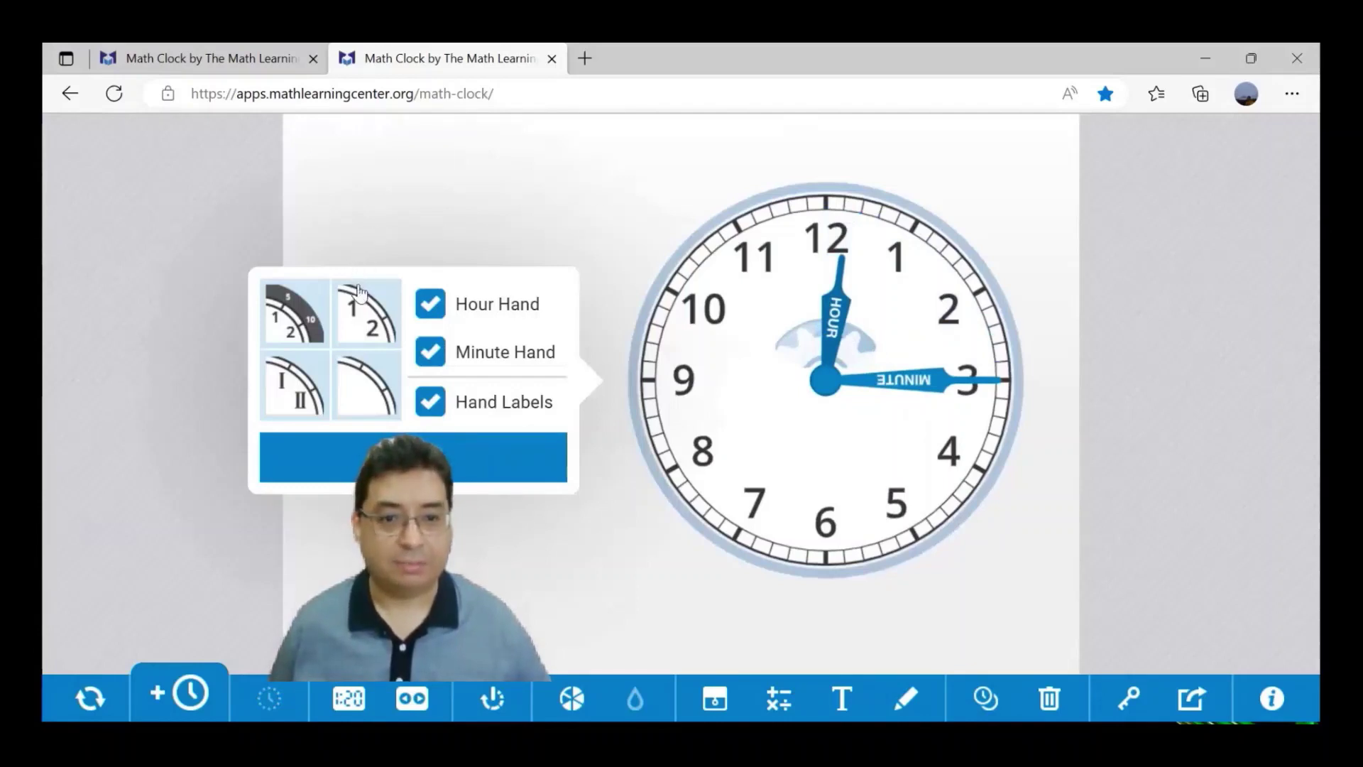
Step: Try the Roman numeral, blank and plain number faces, and apply the face with the outer minute ring
left_click(294, 331)
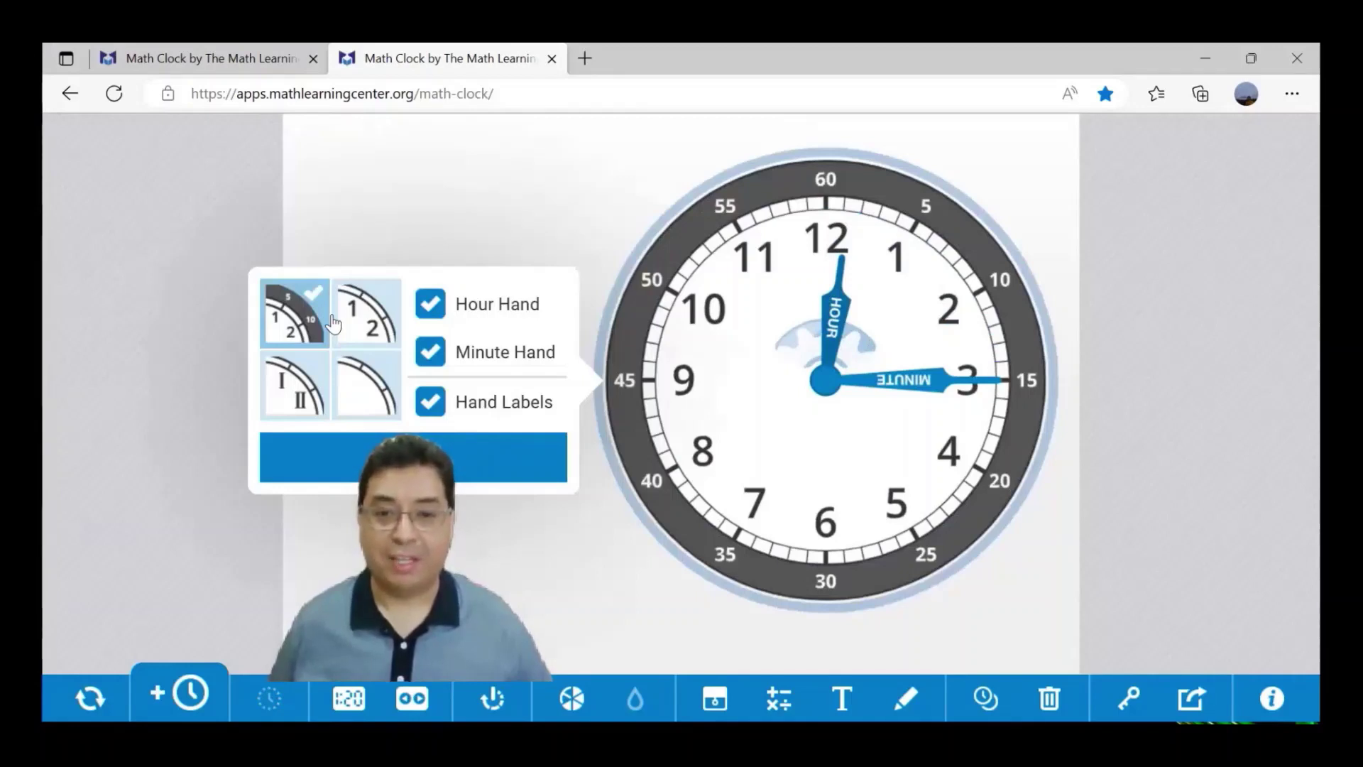
left_click(284, 380)
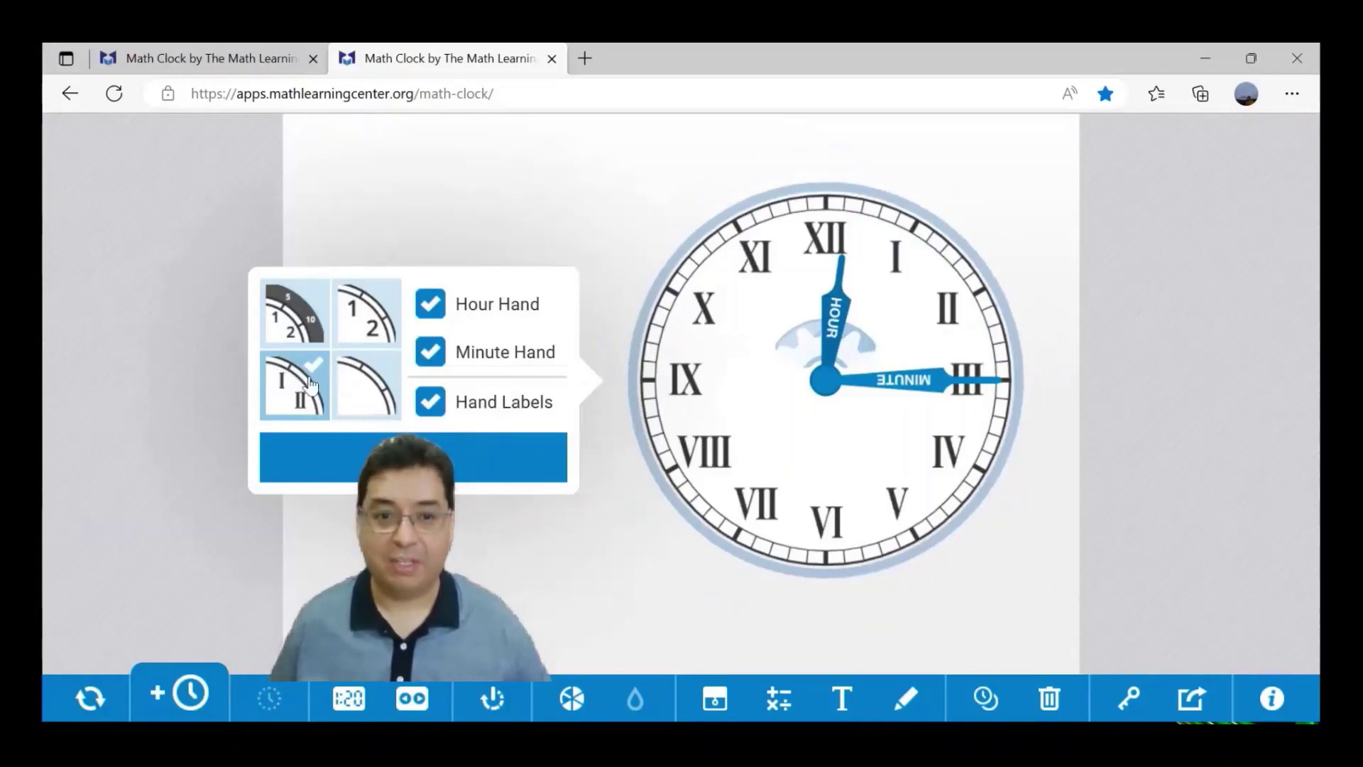
left_click(355, 387)
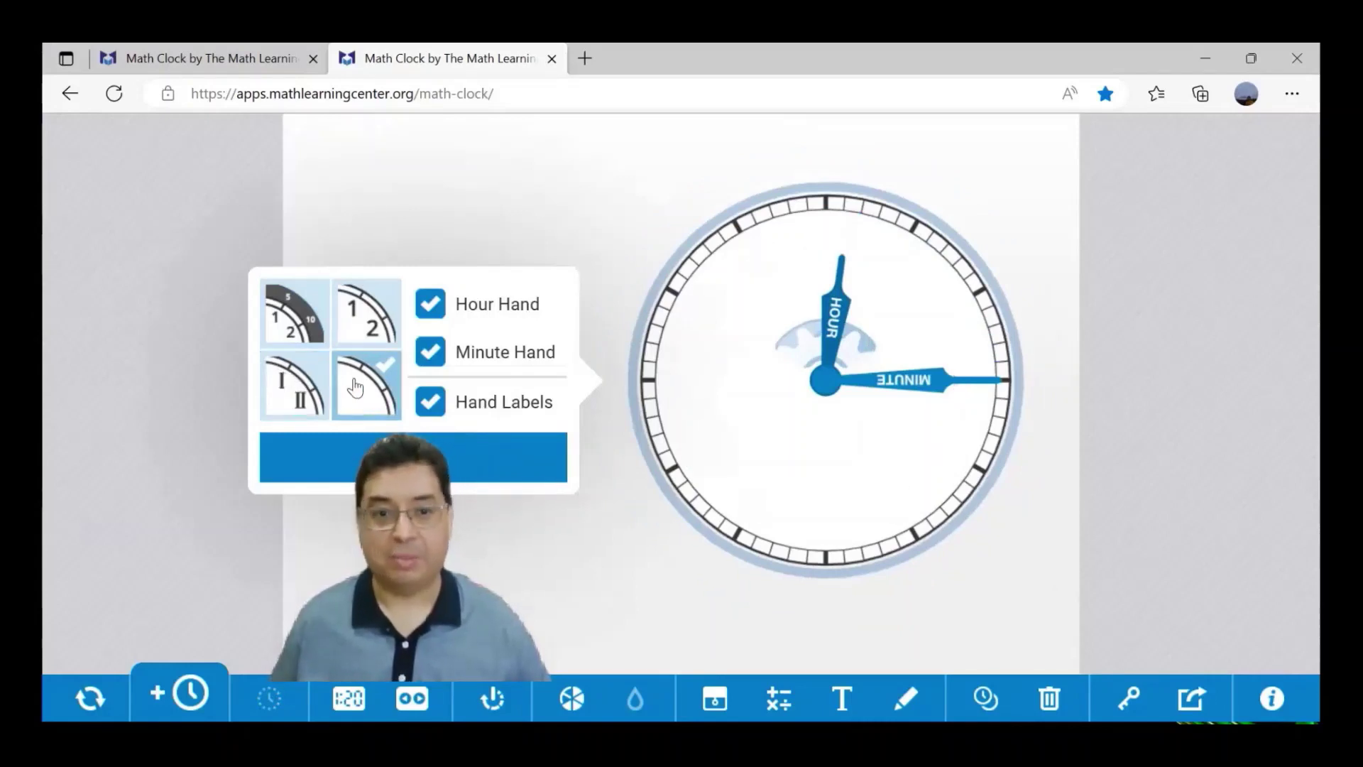
left_click(351, 329)
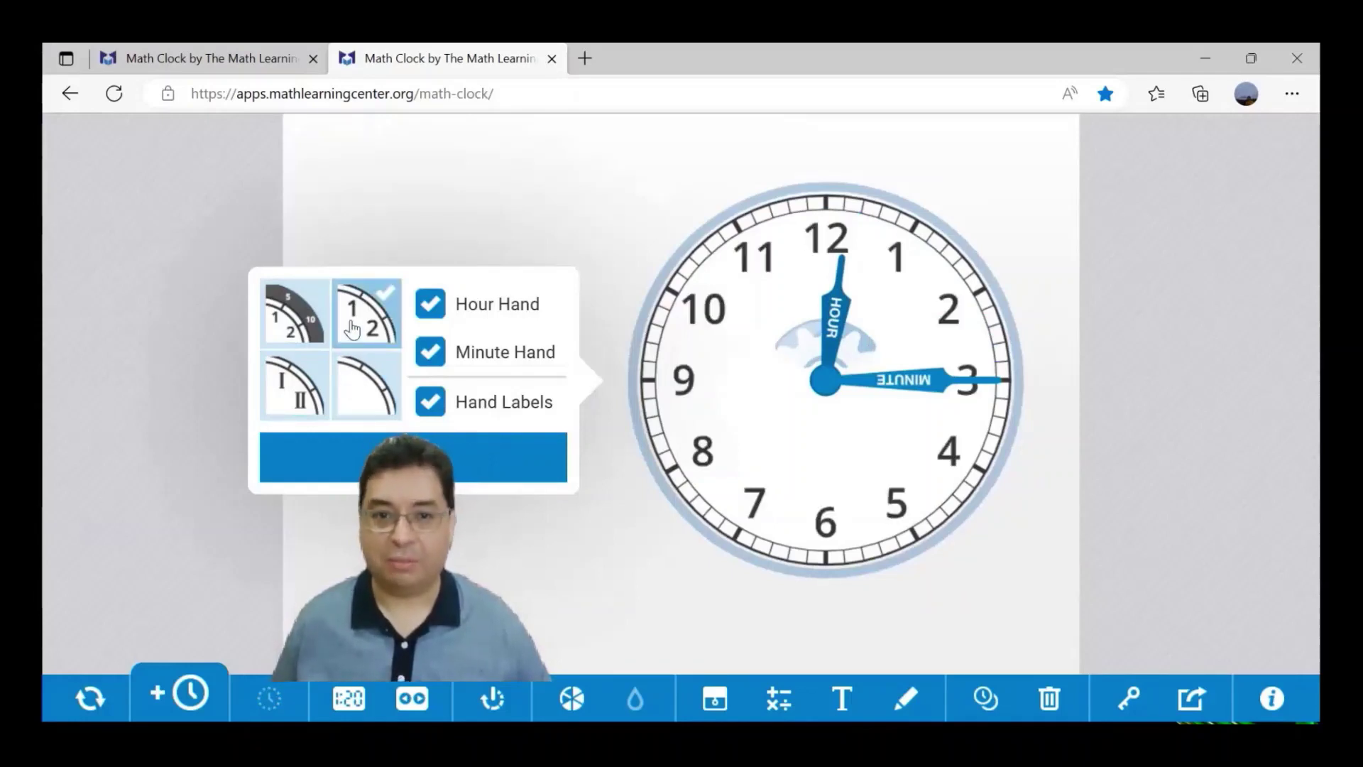
left_click(309, 334)
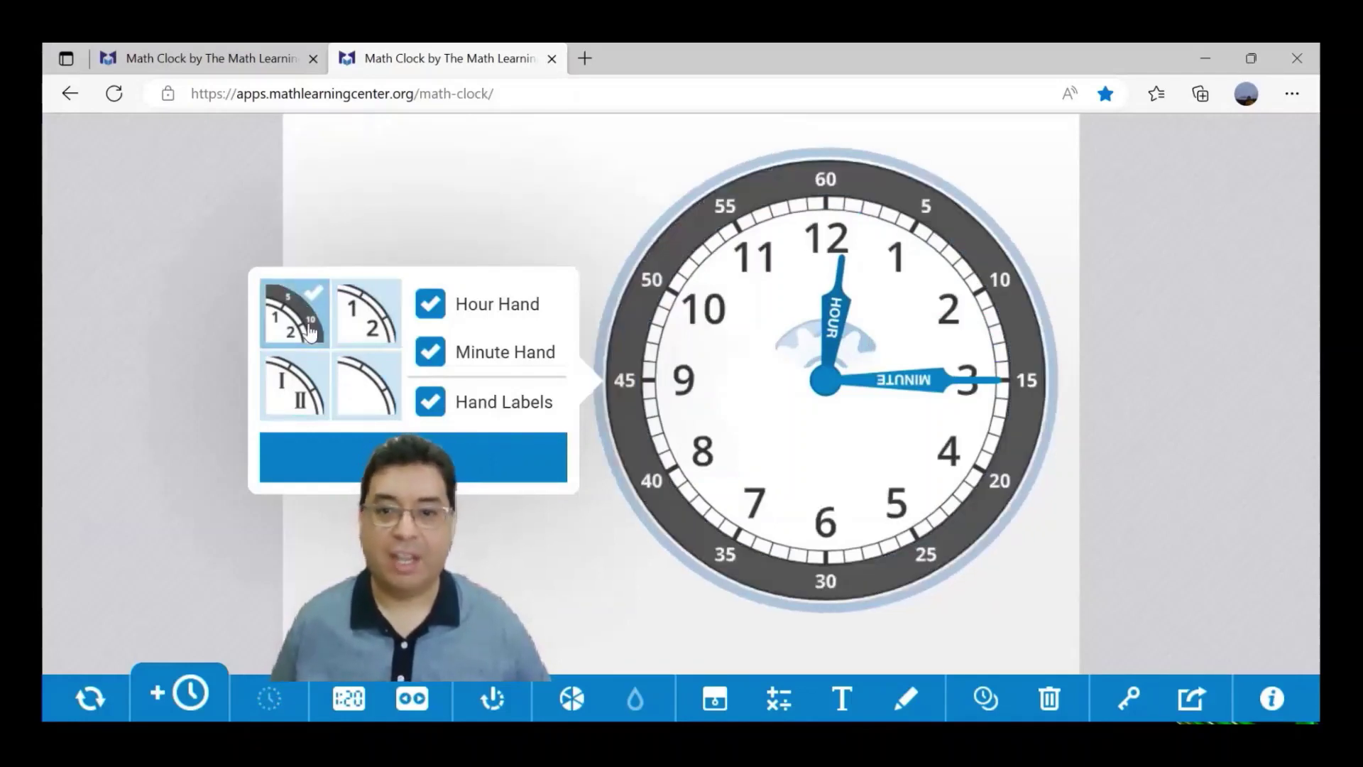
left_click(308, 442)
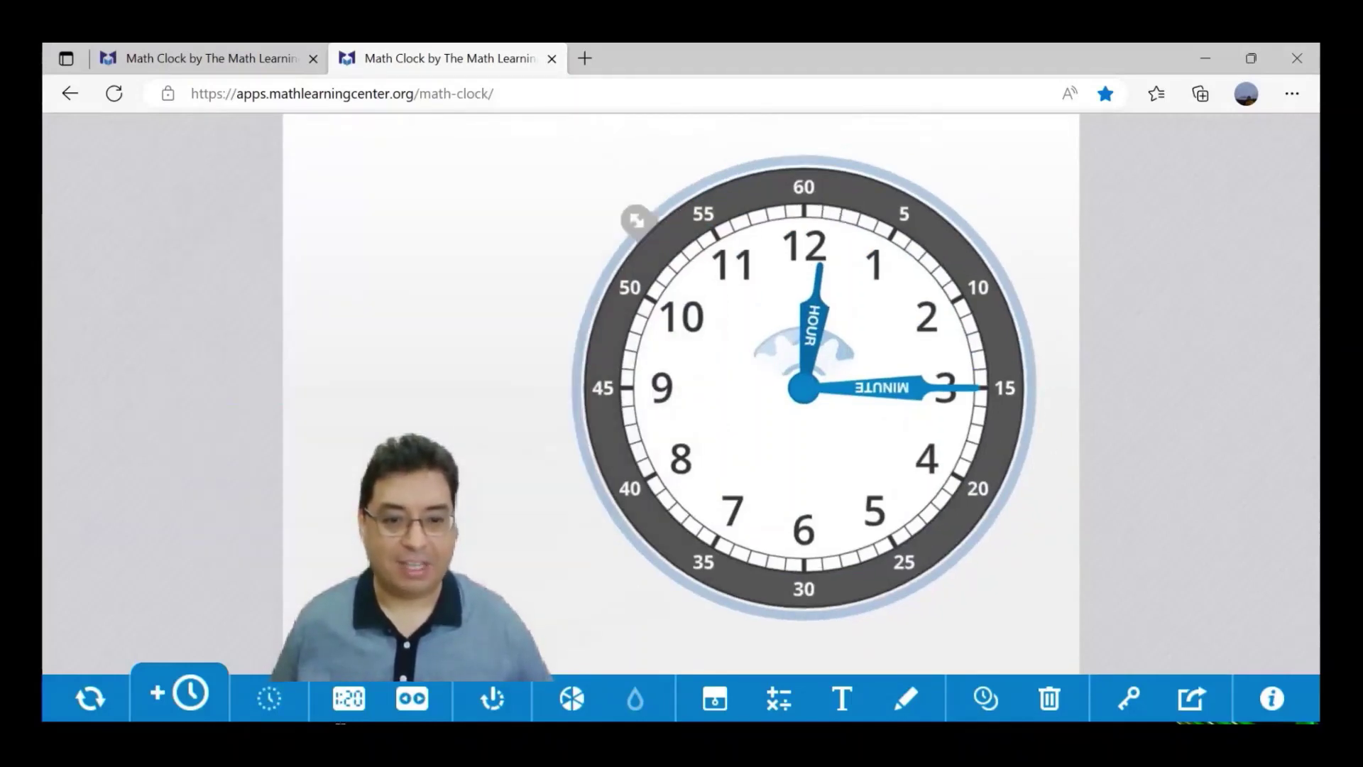
Step: Show the digital time below the clock and set the clock to 12:00
left_click(349, 700)
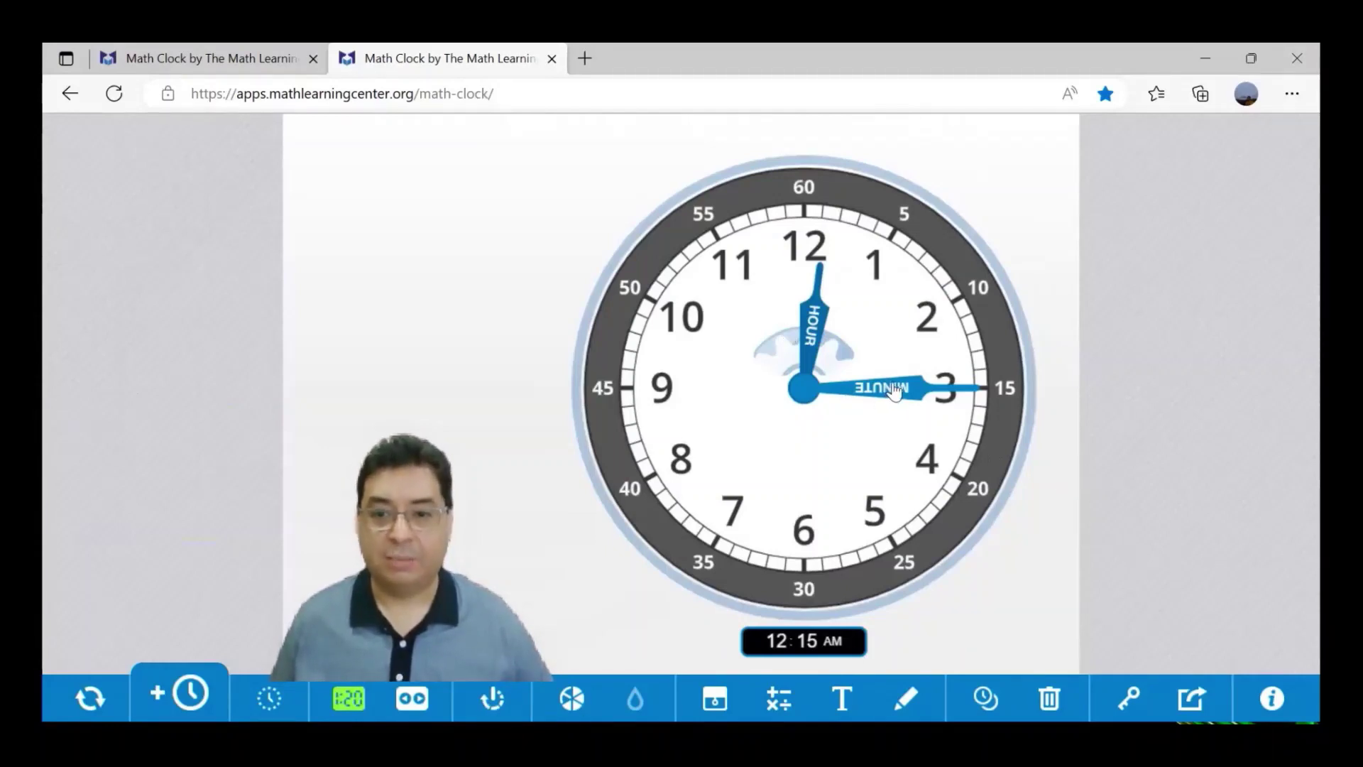
left_click_drag(895, 390, 805, 291)
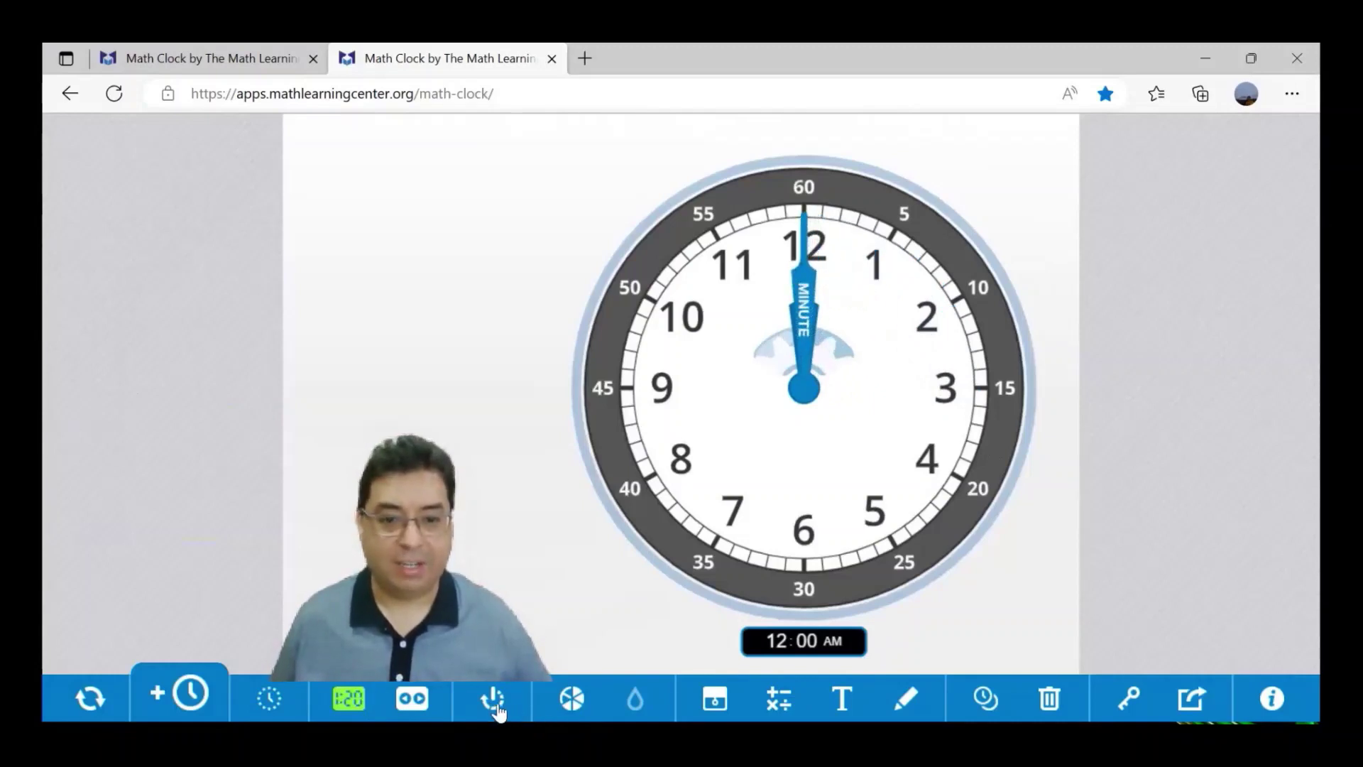
Step: Start elapsed-time tracking at 12:00 and advance the minute hand through 12:05 and 12:15 to 12:45
left_click(493, 702)
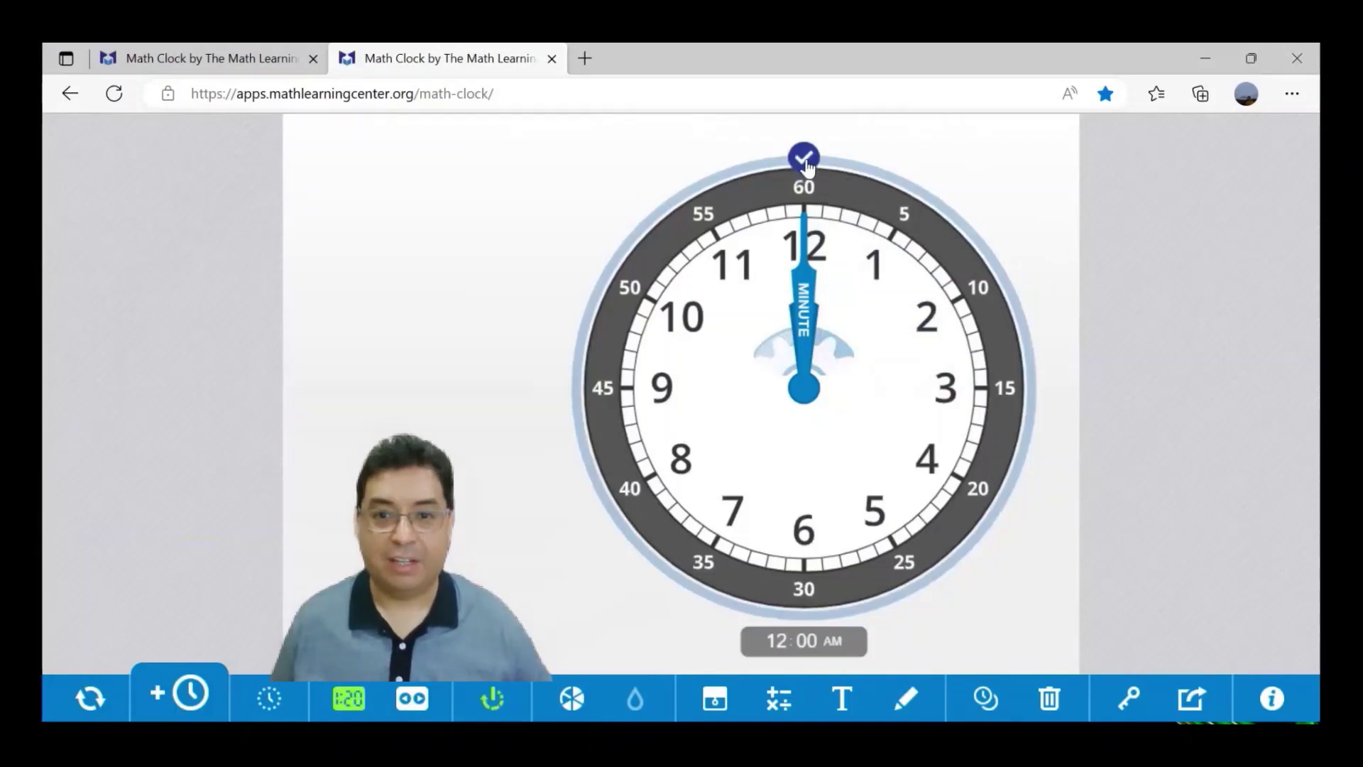
left_click(806, 164)
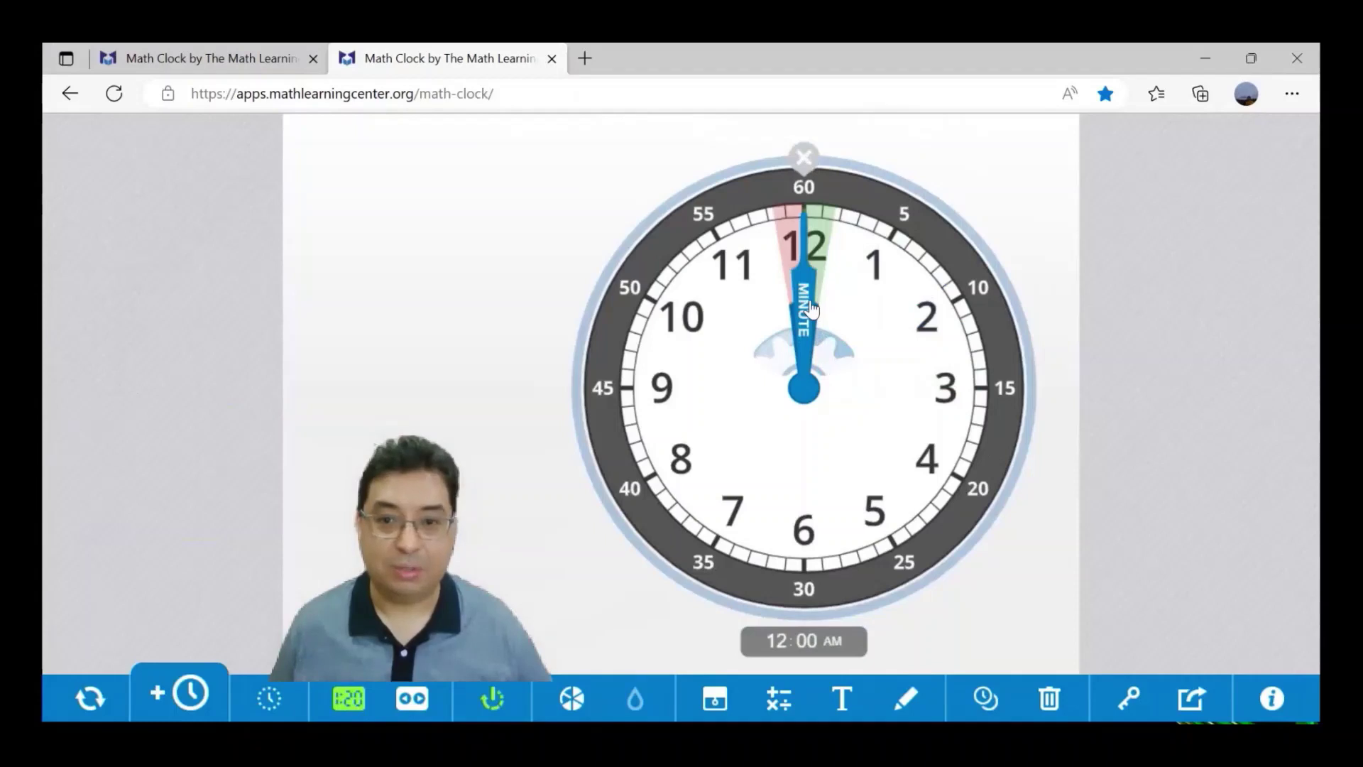
left_click_drag(811, 307, 862, 311)
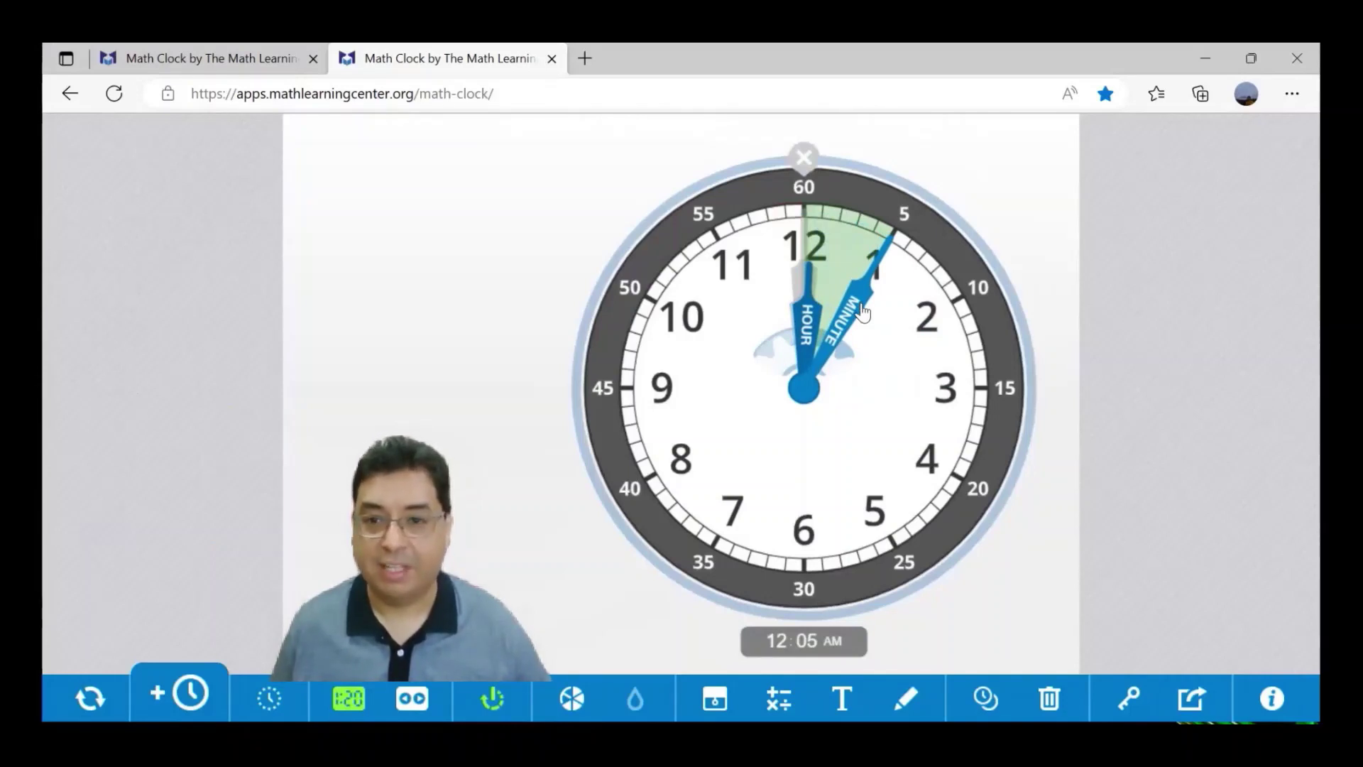
left_click_drag(863, 310, 923, 404)
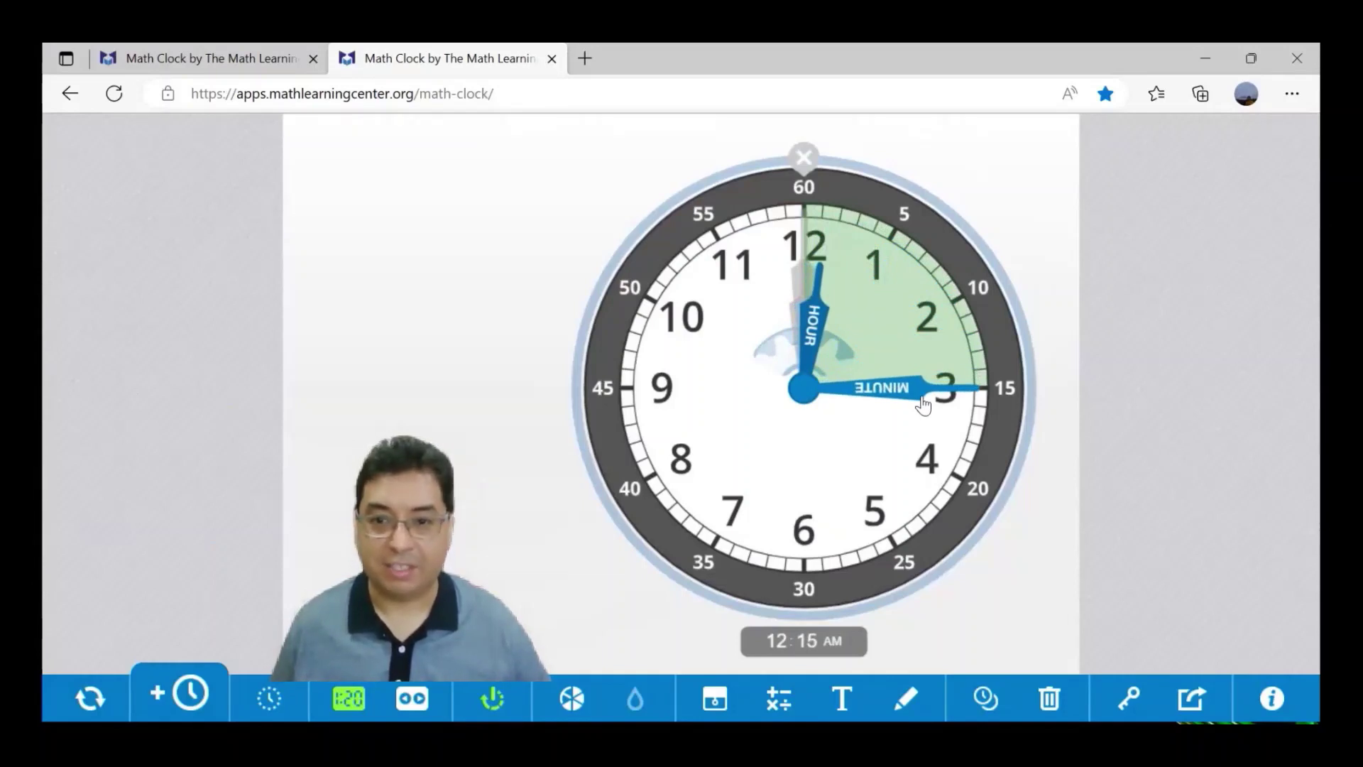
left_click_drag(919, 394, 774, 389)
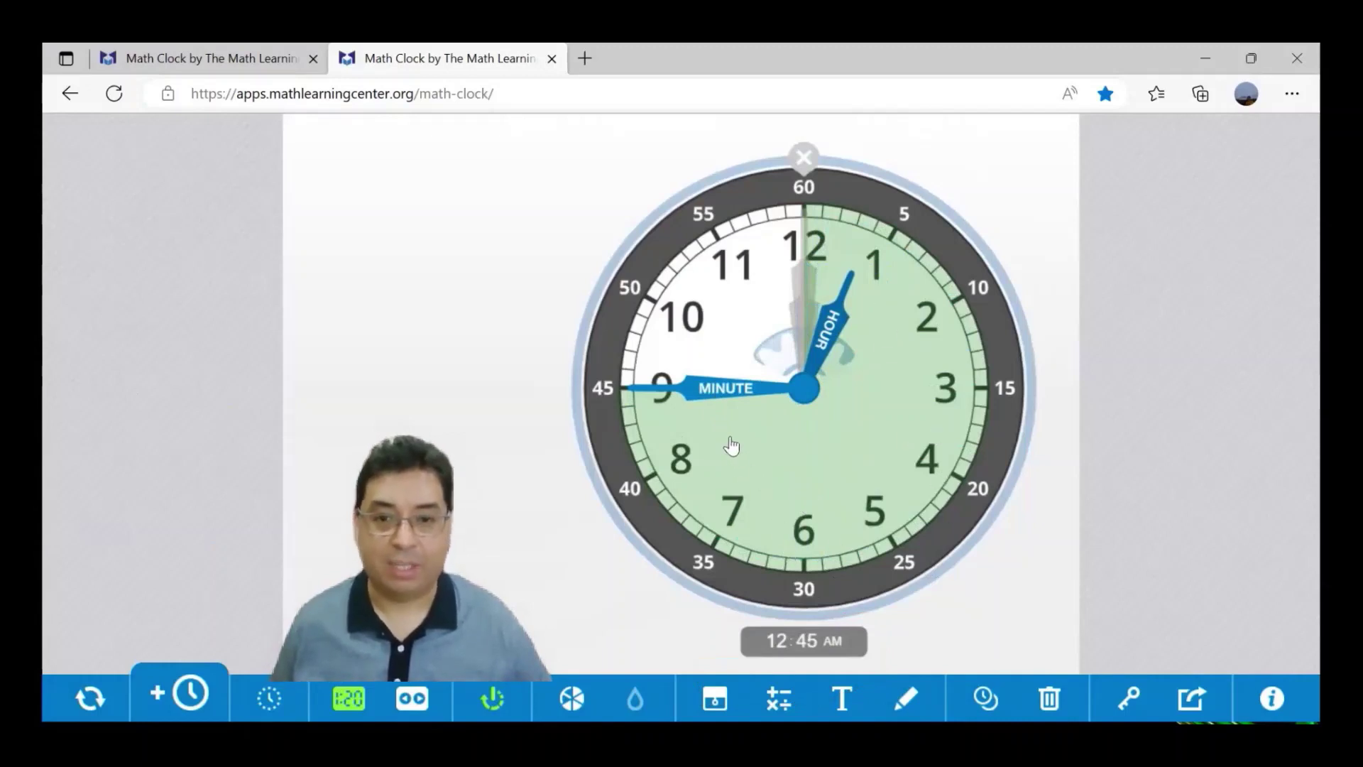
Step: Advance the minute hand in full turns through 1:00 and 2:00 to 3:00 with elapsed time shaded
left_click_drag(715, 397, 804, 291)
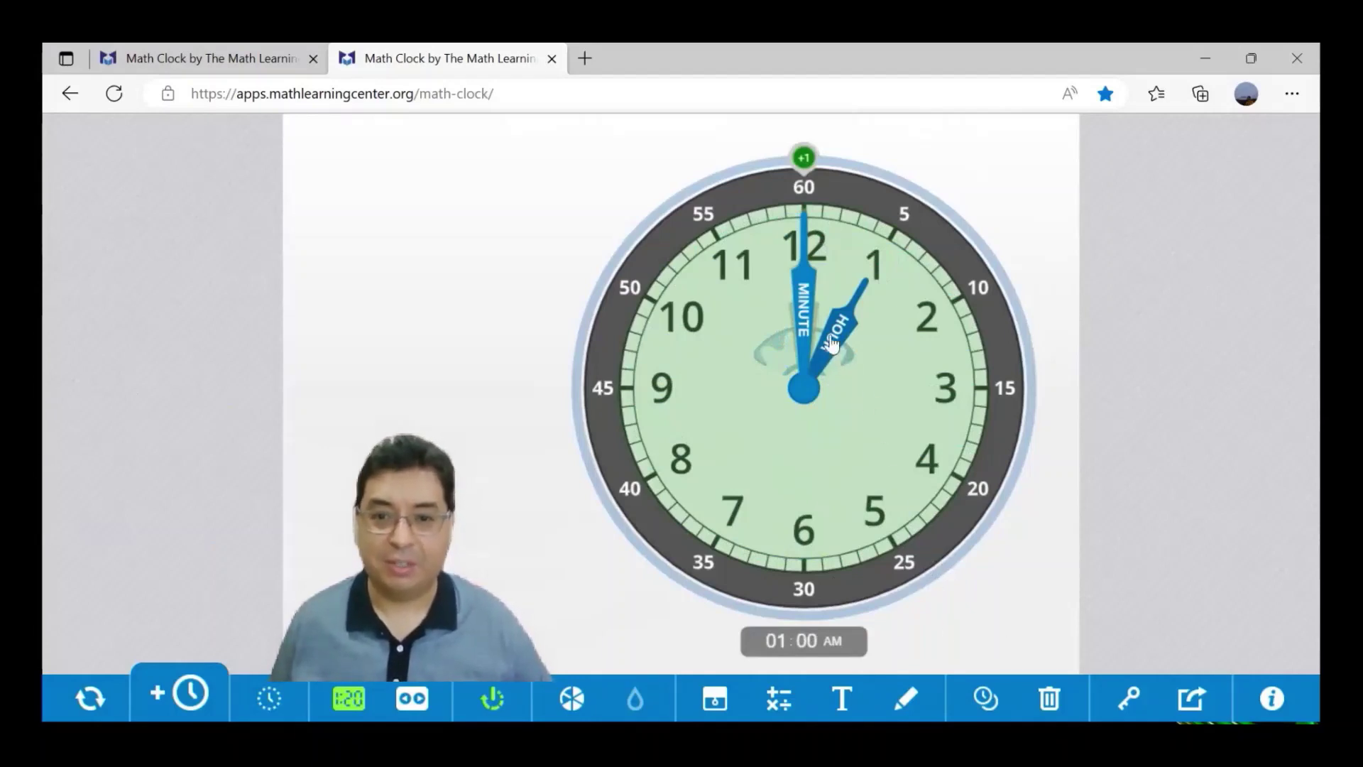
mouse_move(811, 305)
left_mouse_down()
mouse_move(830, 301)
mouse_move(863, 334)
mouse_move(881, 408)
mouse_move(868, 468)
mouse_move(814, 490)
mouse_move(790, 330)
mouse_move(808, 305)
left_mouse_up()
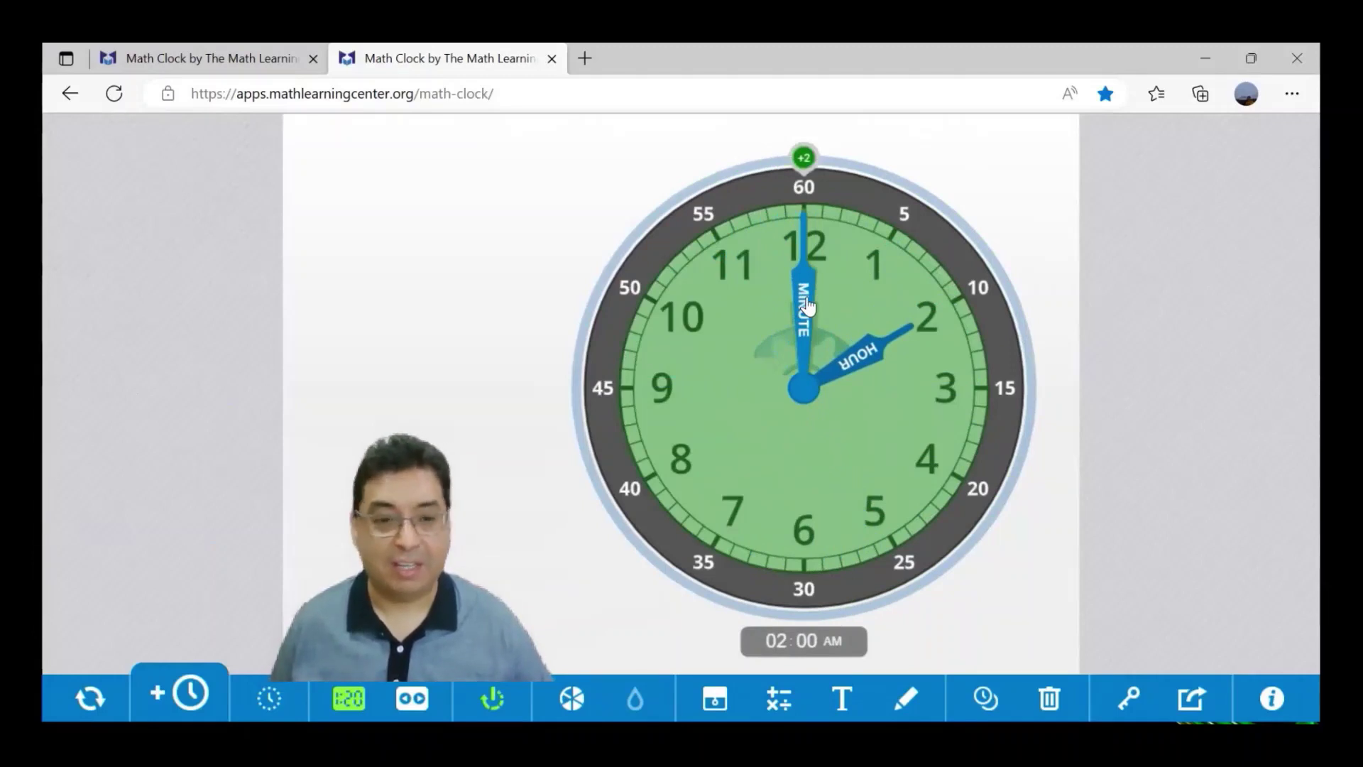
mouse_move(807, 305)
left_mouse_down()
mouse_move(852, 296)
mouse_move(872, 308)
mouse_move(909, 378)
mouse_move(884, 483)
mouse_move(828, 497)
mouse_move(789, 469)
mouse_move(763, 359)
mouse_move(804, 327)
mouse_move(803, 309)
left_mouse_up()
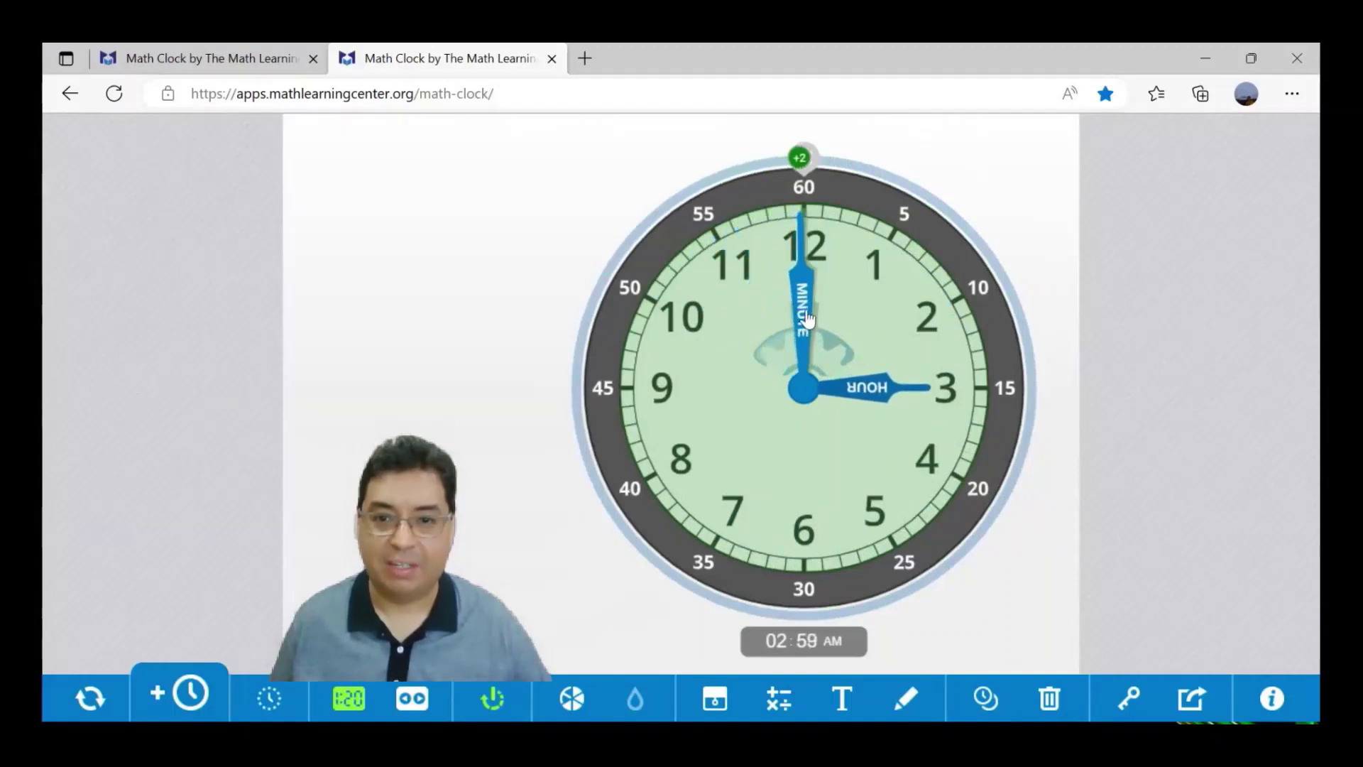
Step: Divide the clock face into 4 parts and advance the minute hand through 3:15 to 4:00
left_click(572, 700)
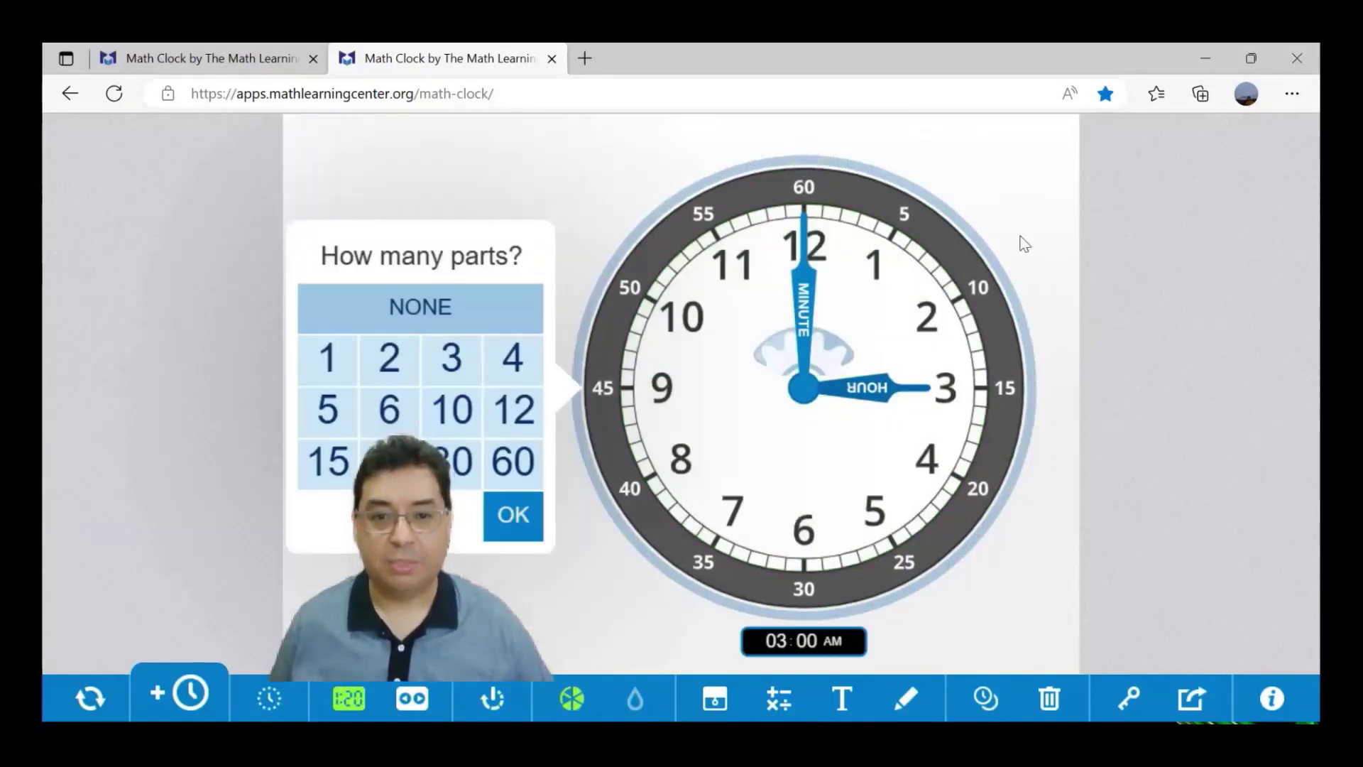
left_click(534, 362)
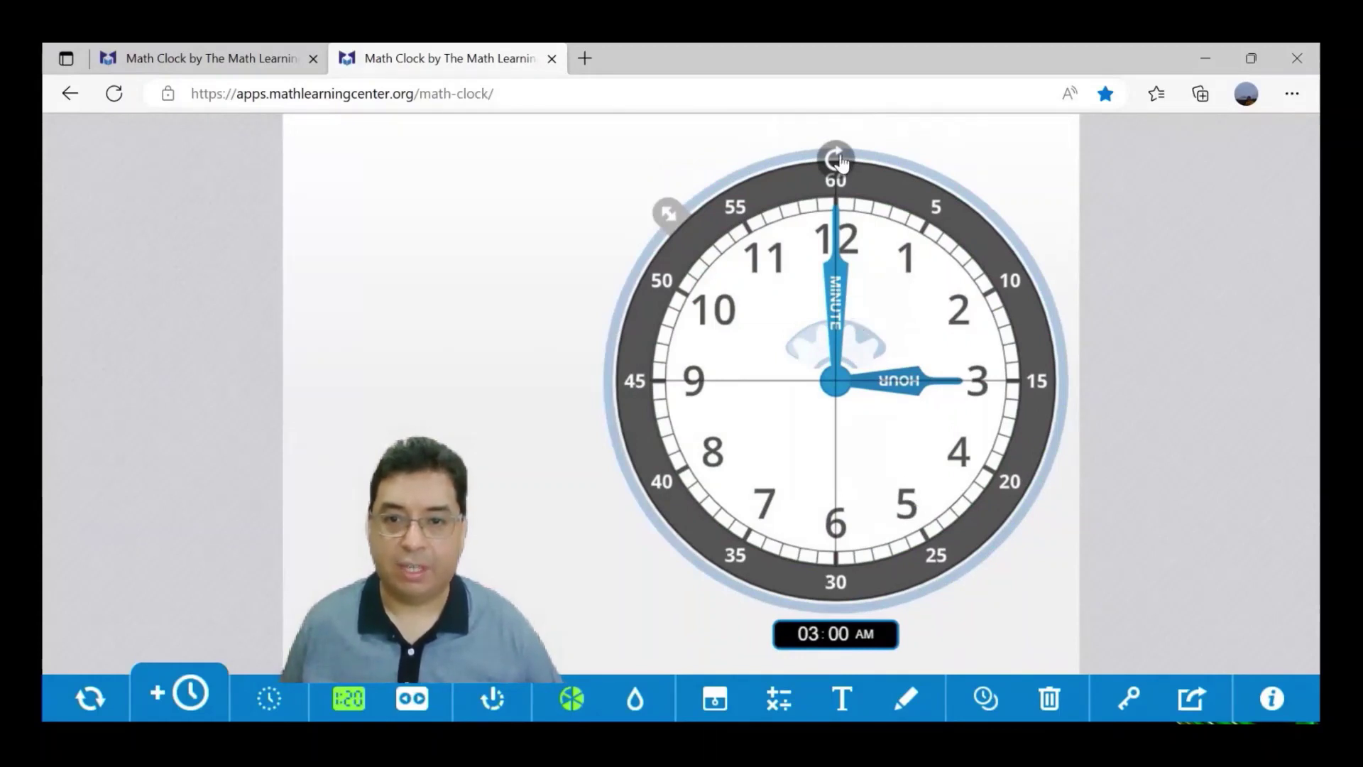
left_click_drag(849, 284, 972, 403)
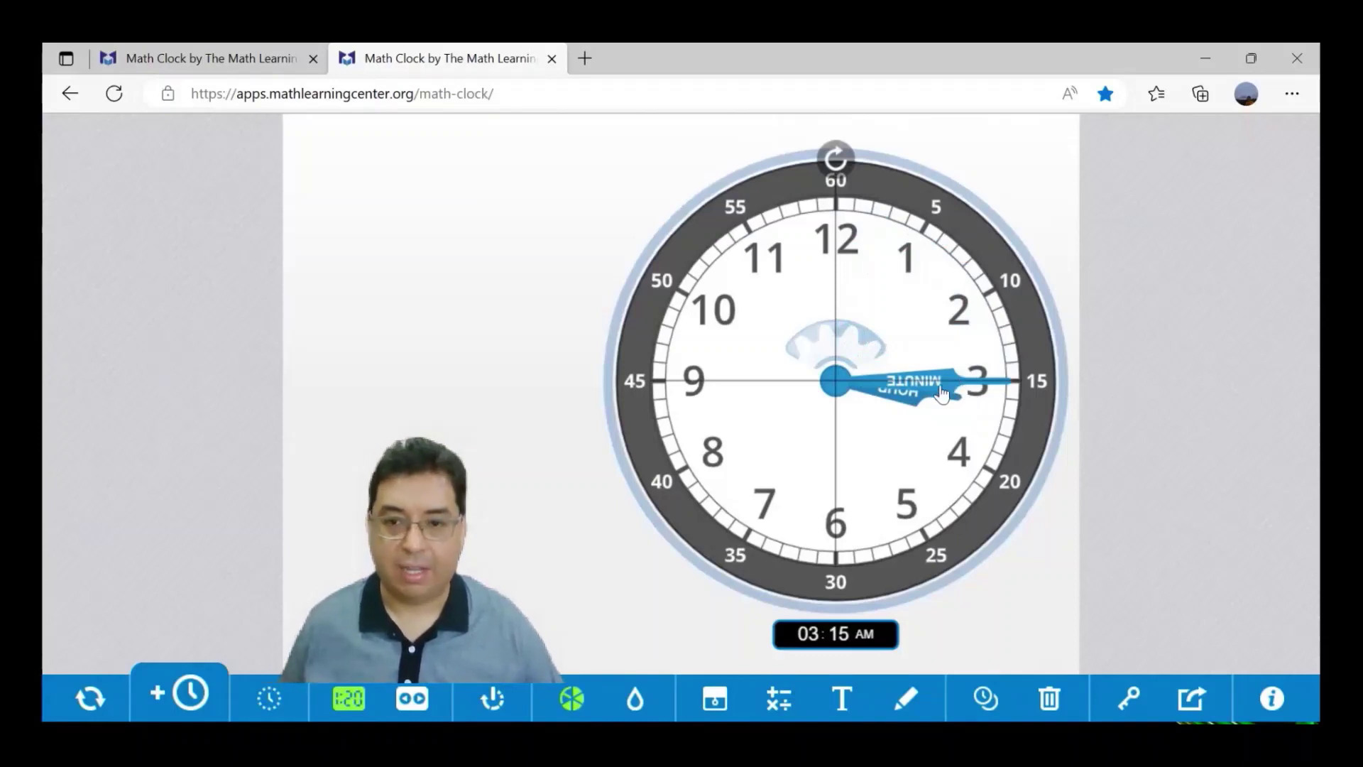
left_click_drag(941, 392, 839, 284)
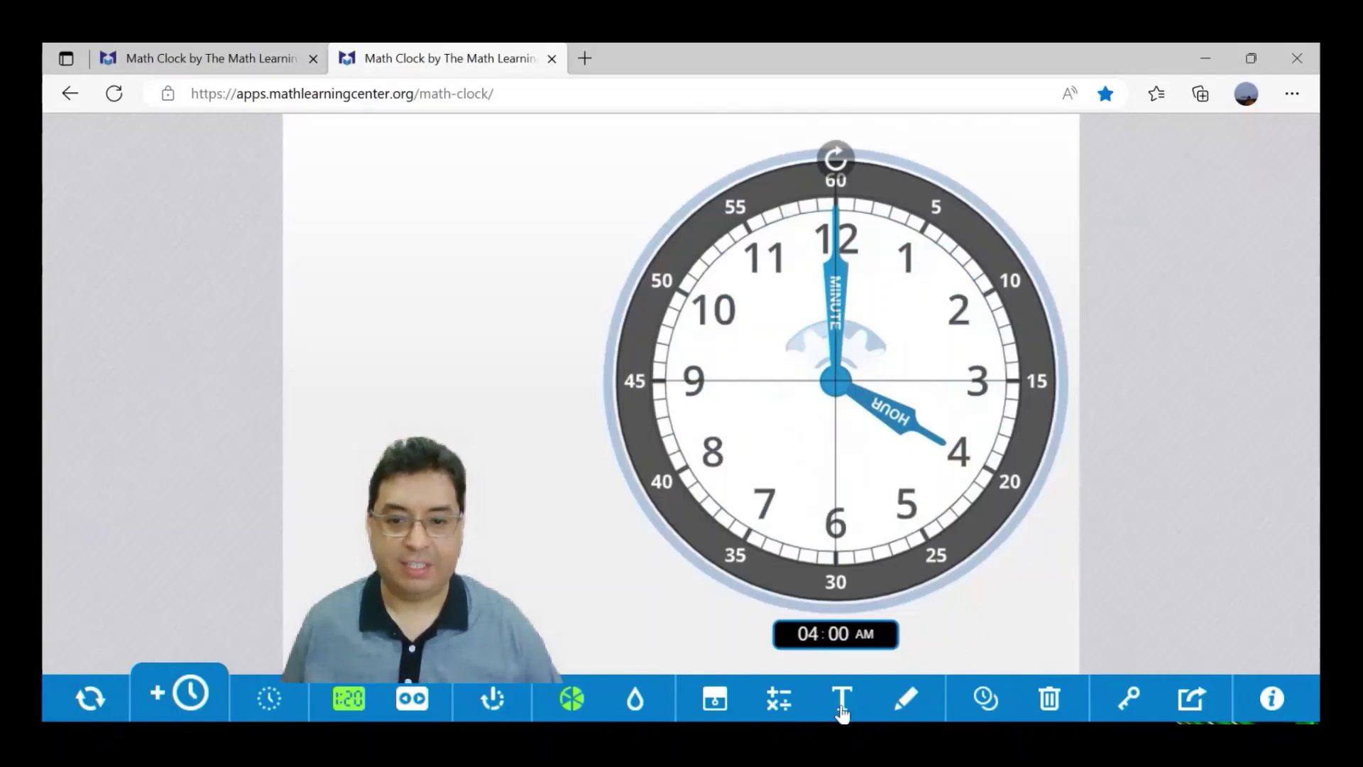
Step: Add a text box in the empty area beside the clock and write "Make a clock" in it
left_click(842, 700)
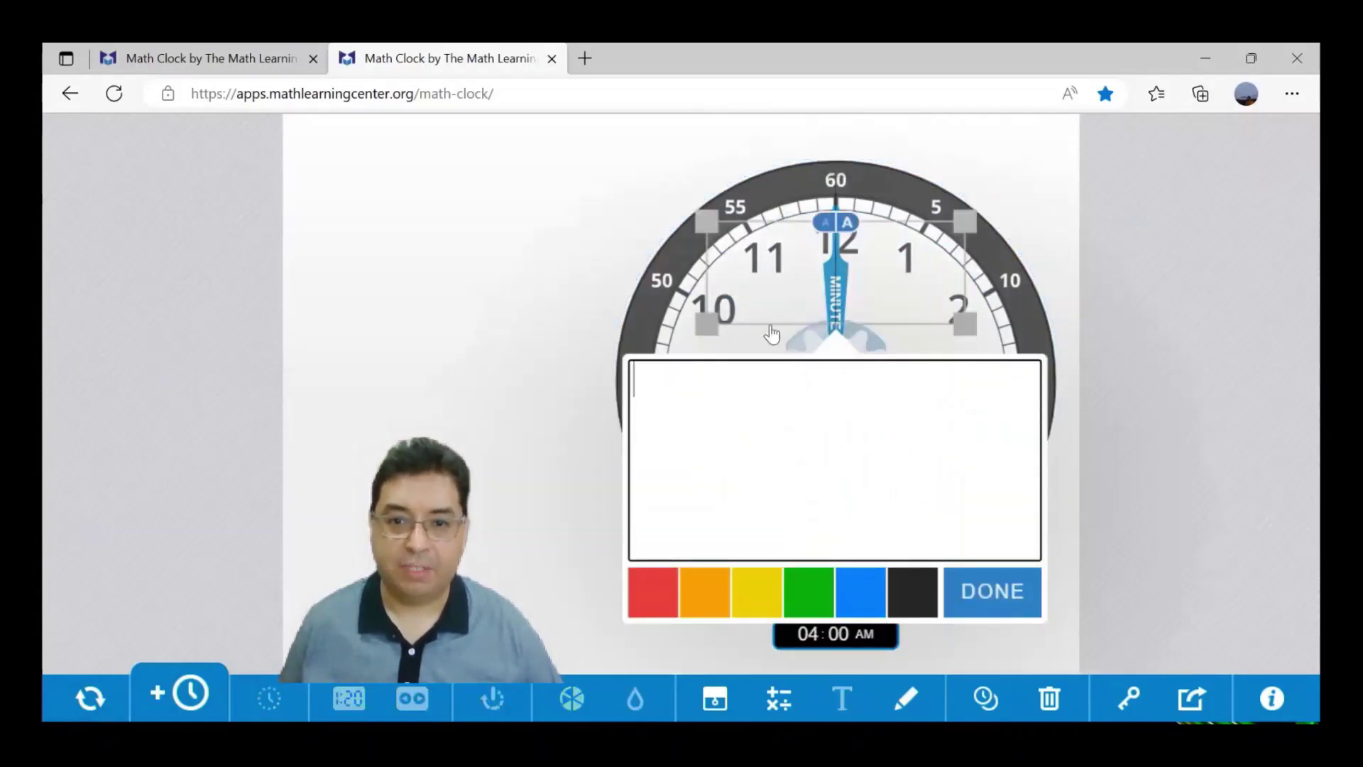
left_click_drag(772, 334, 411, 279)
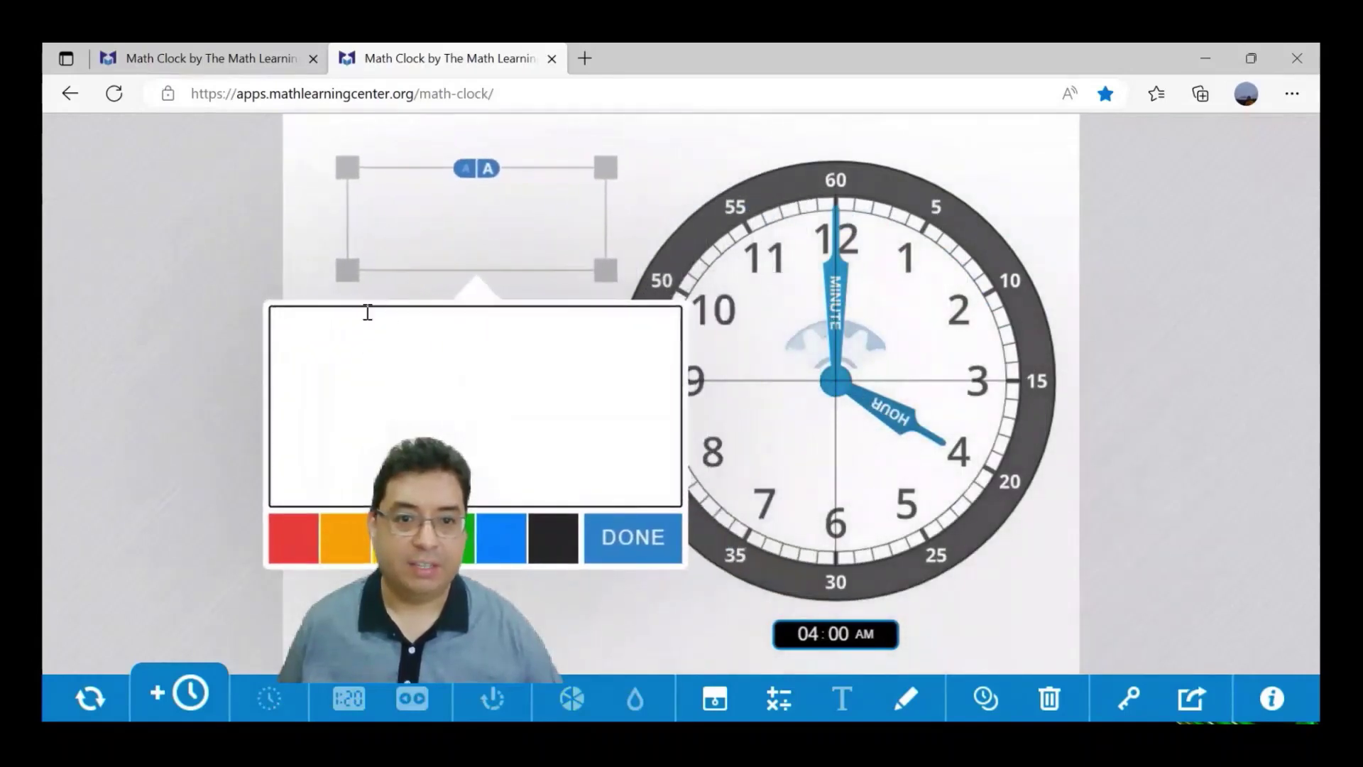
left_click(341, 322)
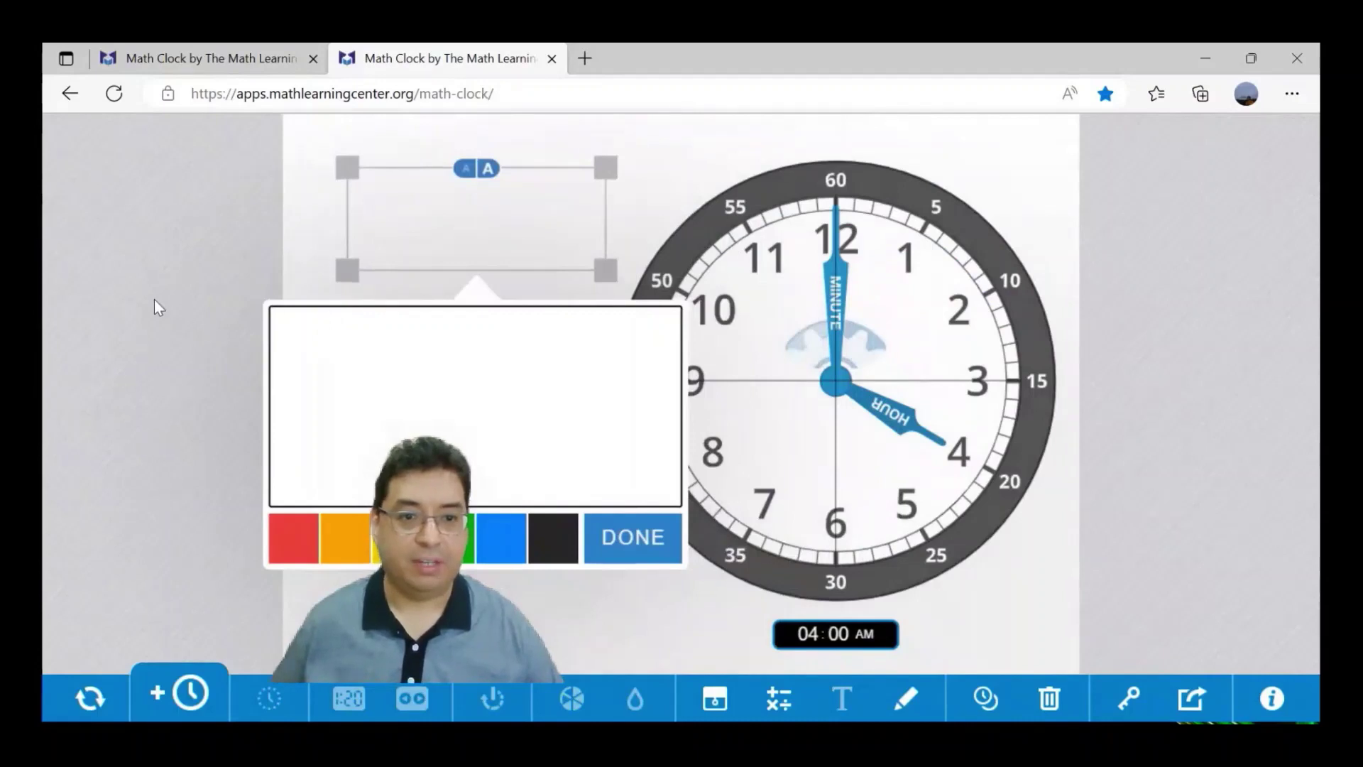
type("M")
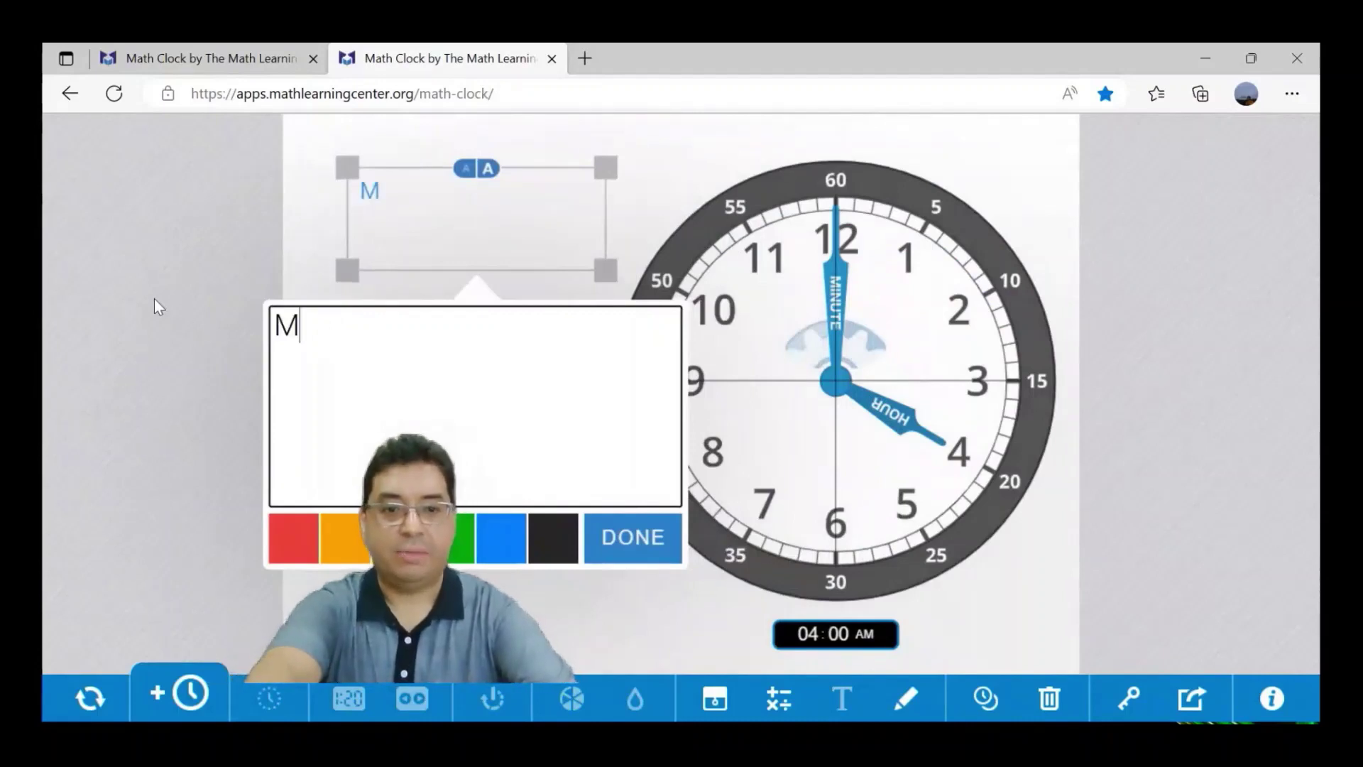
type("ake a ")
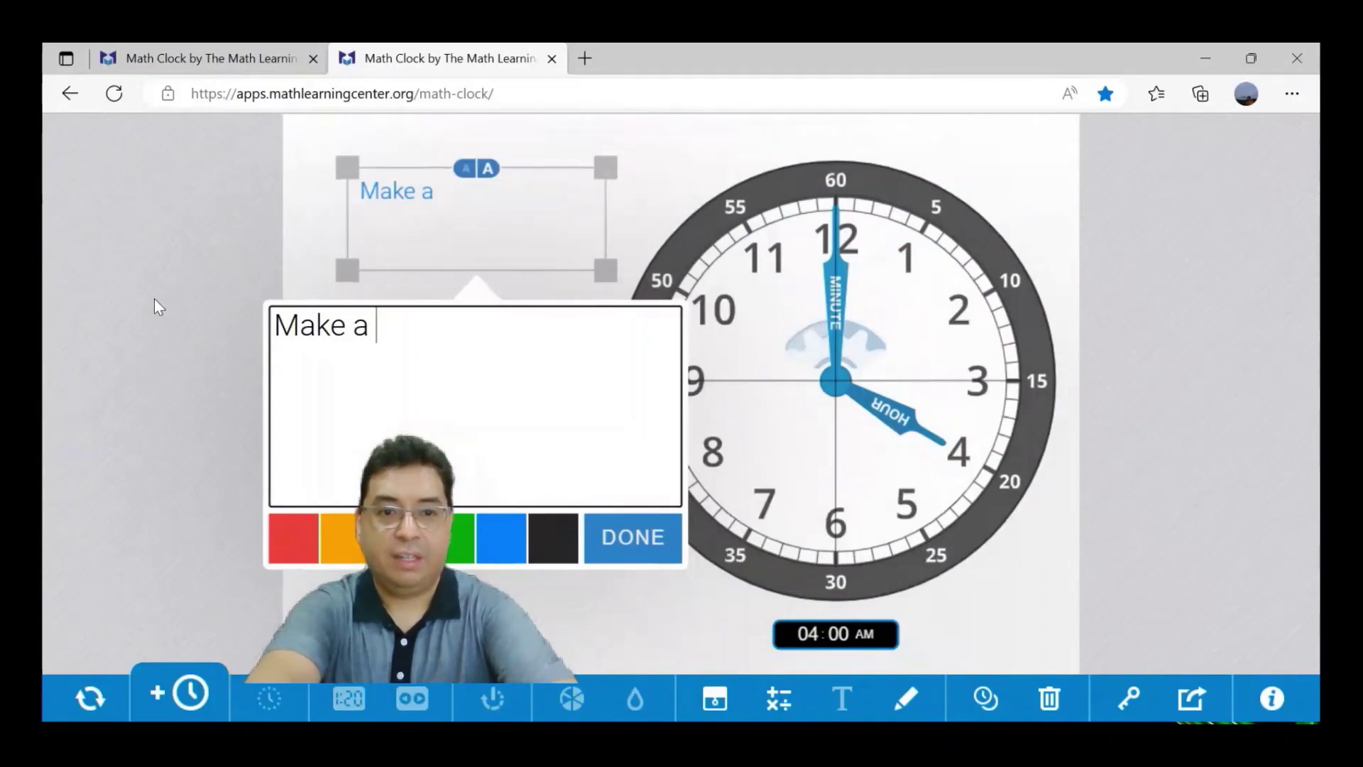
type("clock")
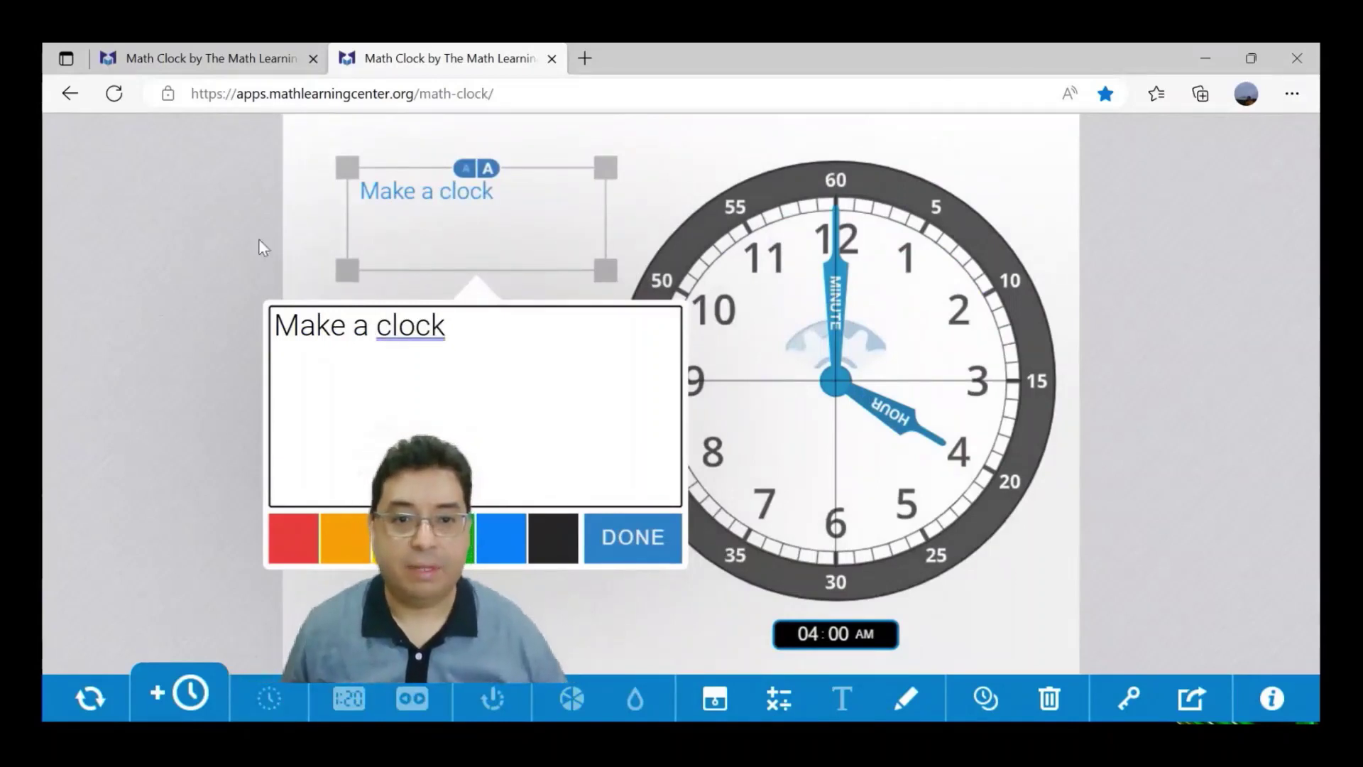
Step: Enlarge the caption's lettering and complete its wording as "Make a clock!"
left_click(490, 170)
left_click(489, 170)
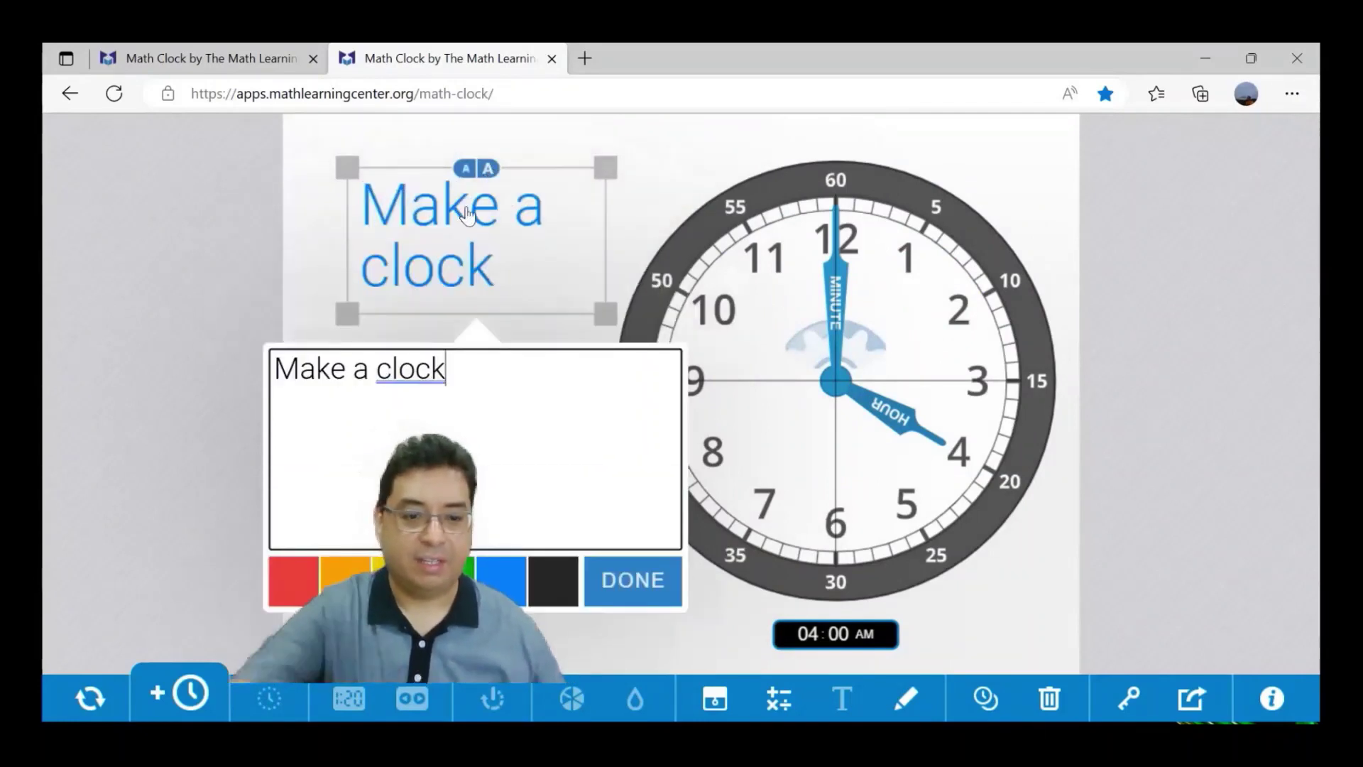
type("!")
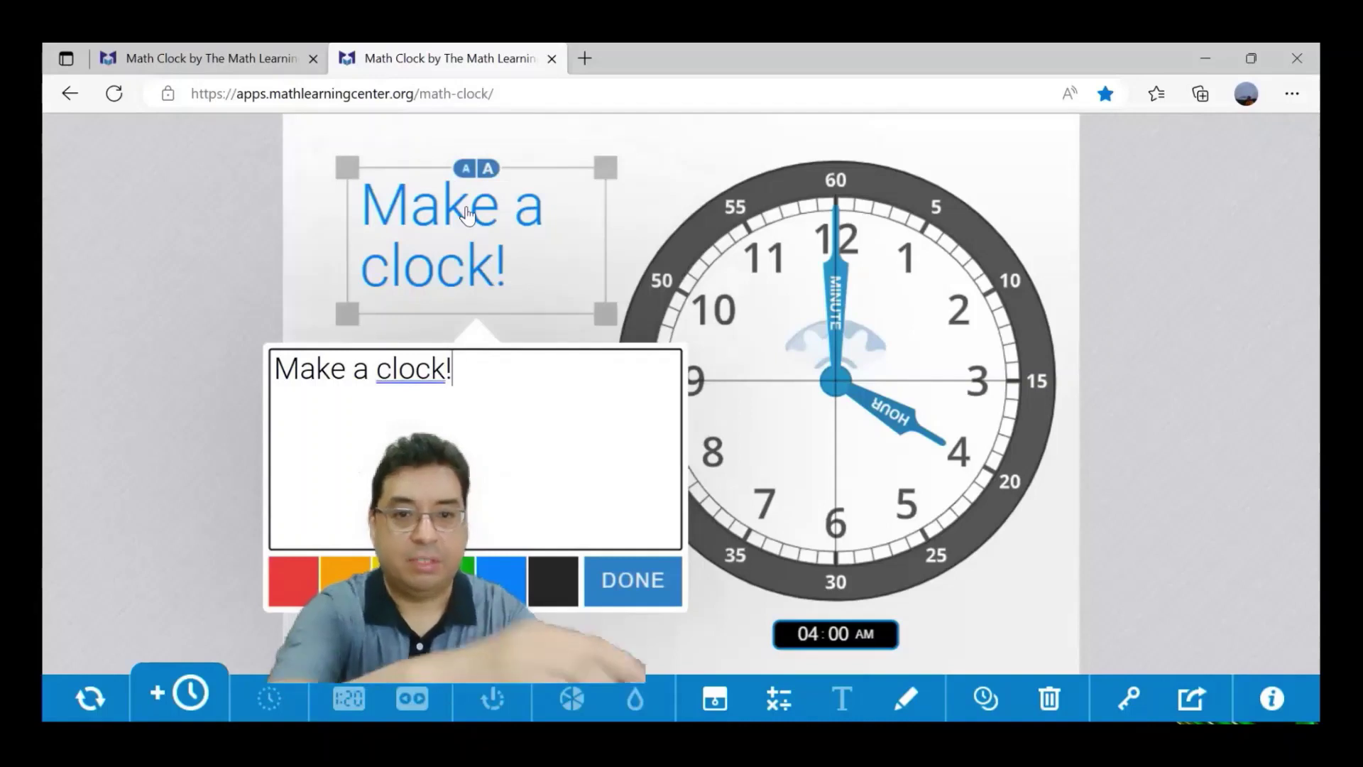
Step: Finish editing the caption, then widen its box slightly and move it farther away from the clock face
left_click(662, 599)
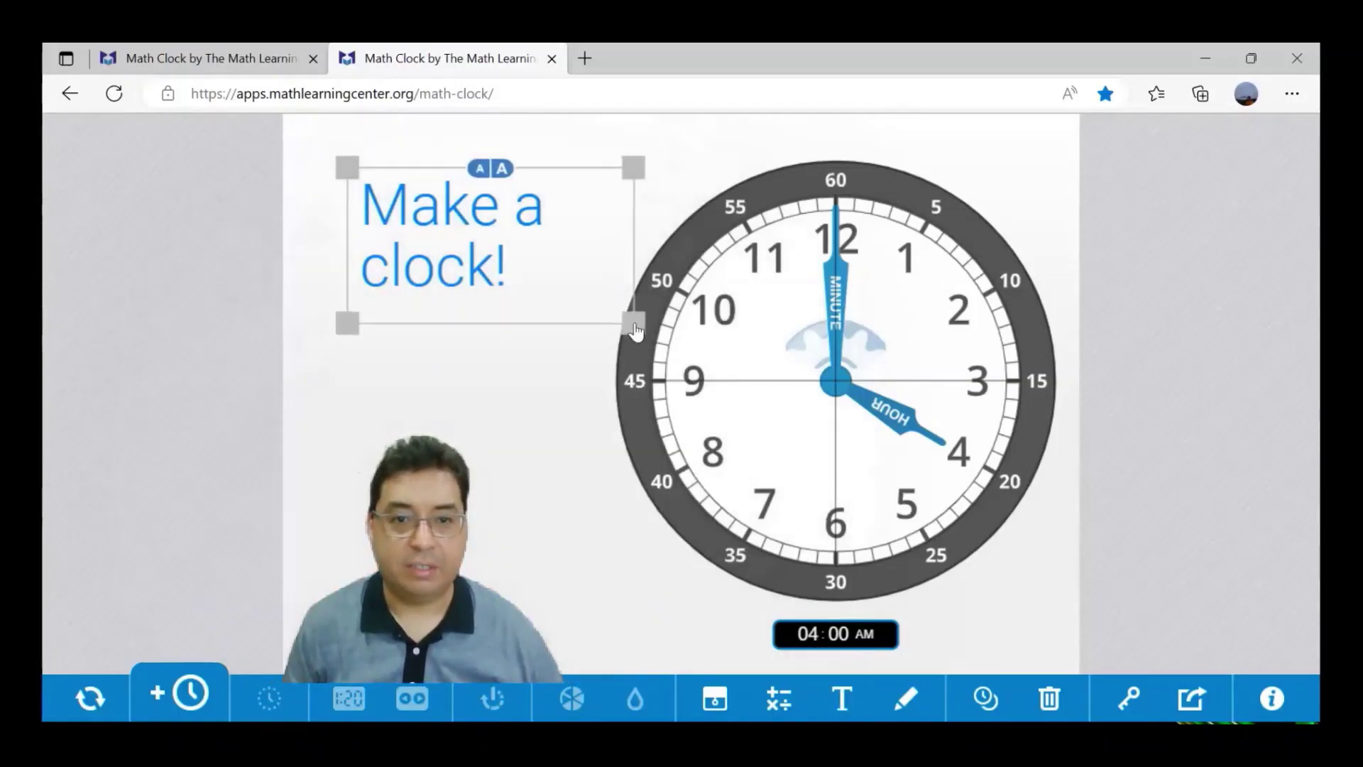
left_click_drag(564, 321, 590, 339)
left_click(1018, 579)
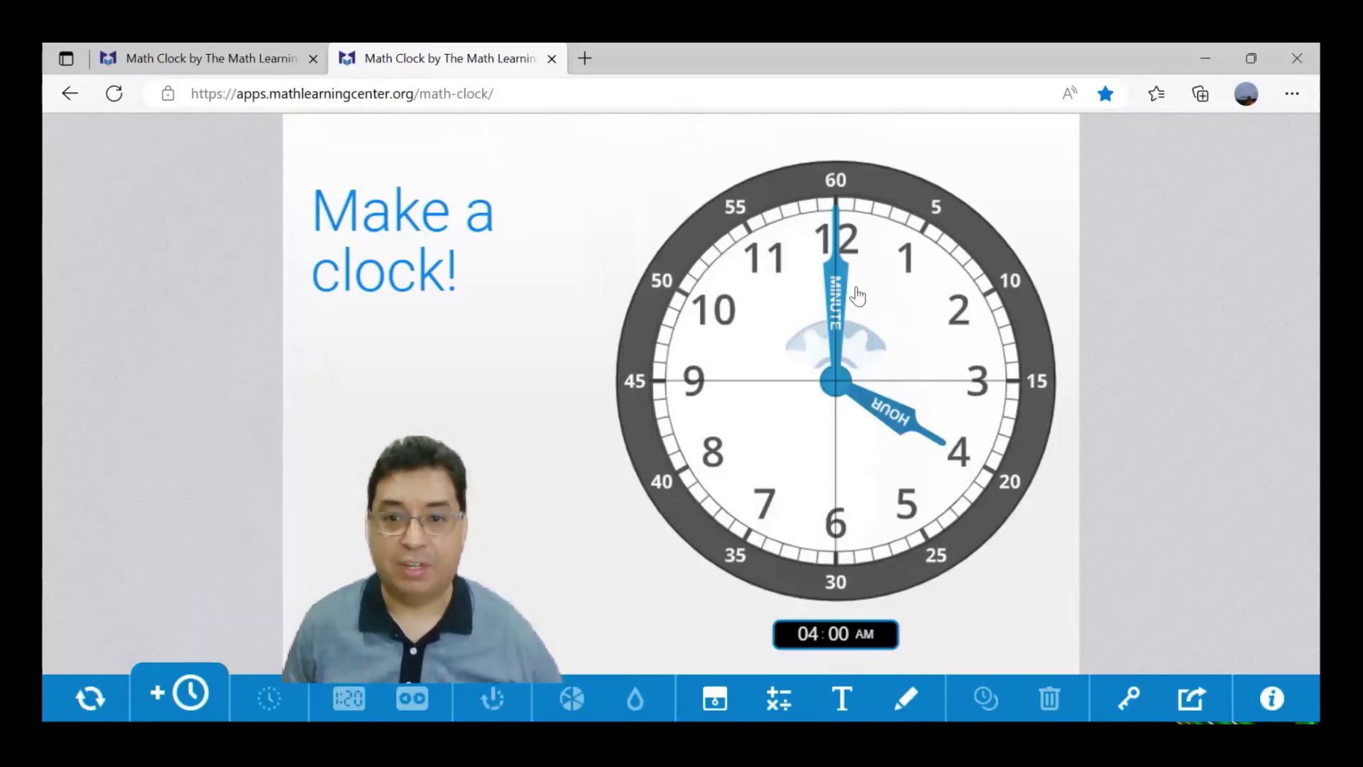
Step: Advance the minute hand past a full turn to set the clock to 5:20
left_click_drag(840, 280, 891, 444)
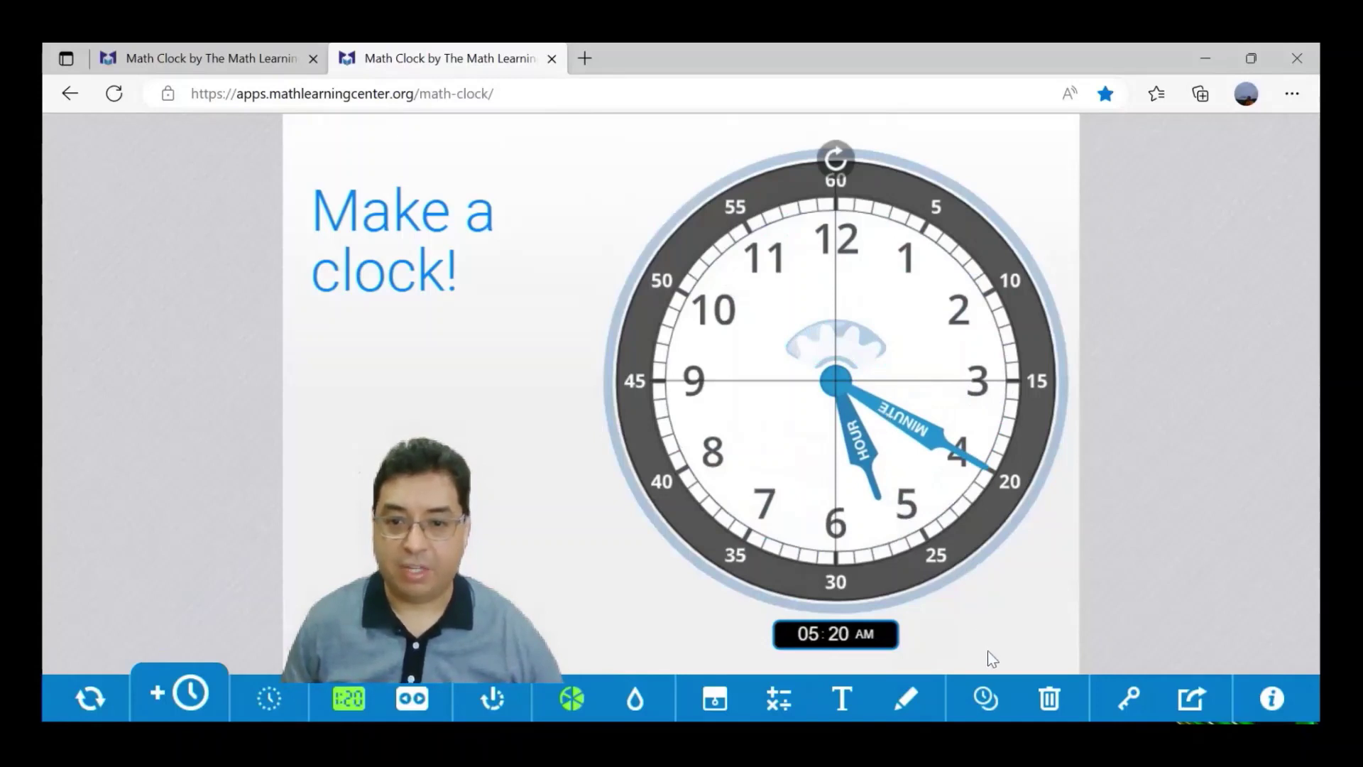